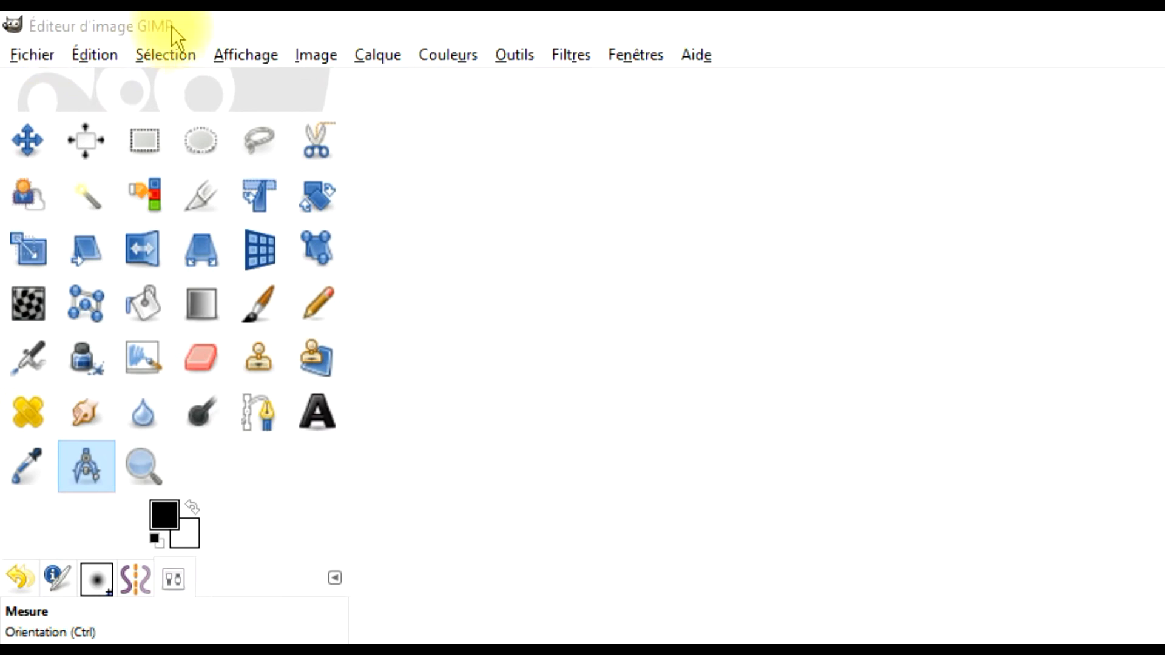
# Open the image skyline-689140_1920.jpg from the prise en main rapide folder.
pyautogui.click(31, 61)
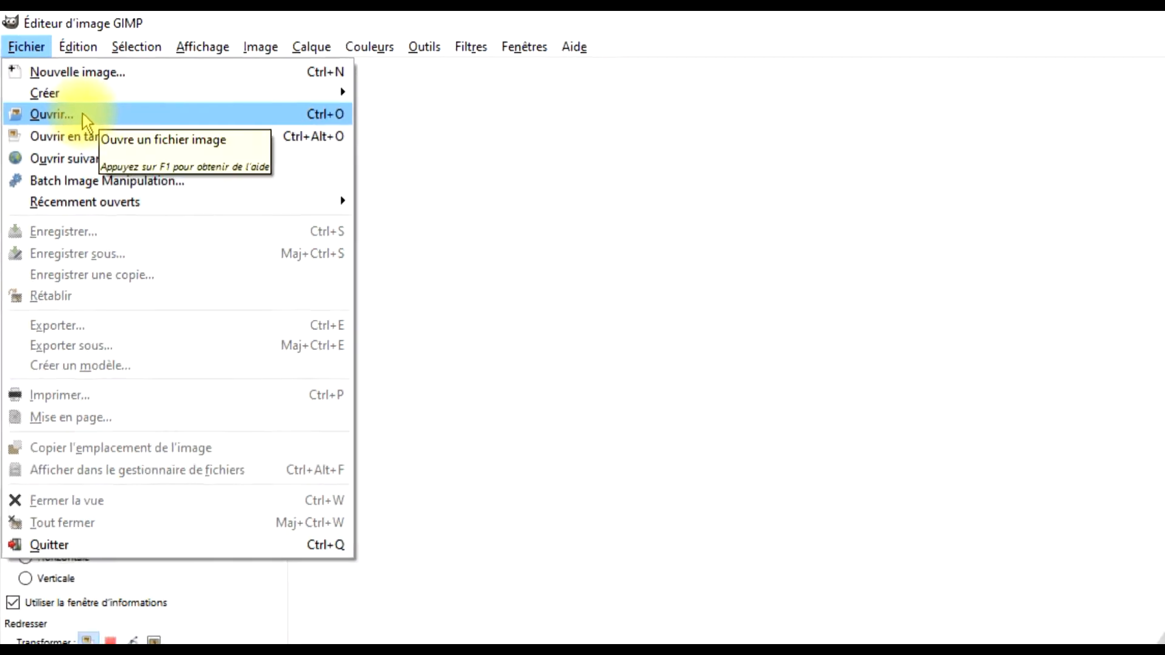
pyautogui.click(82, 114)
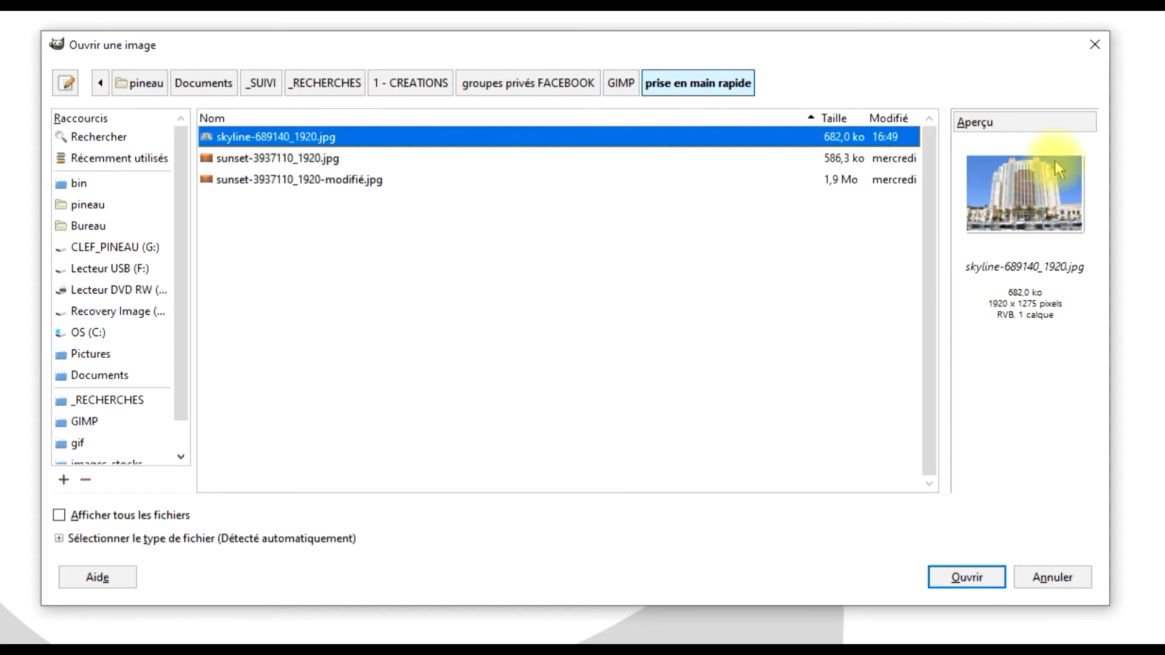
pyautogui.click(970, 580)
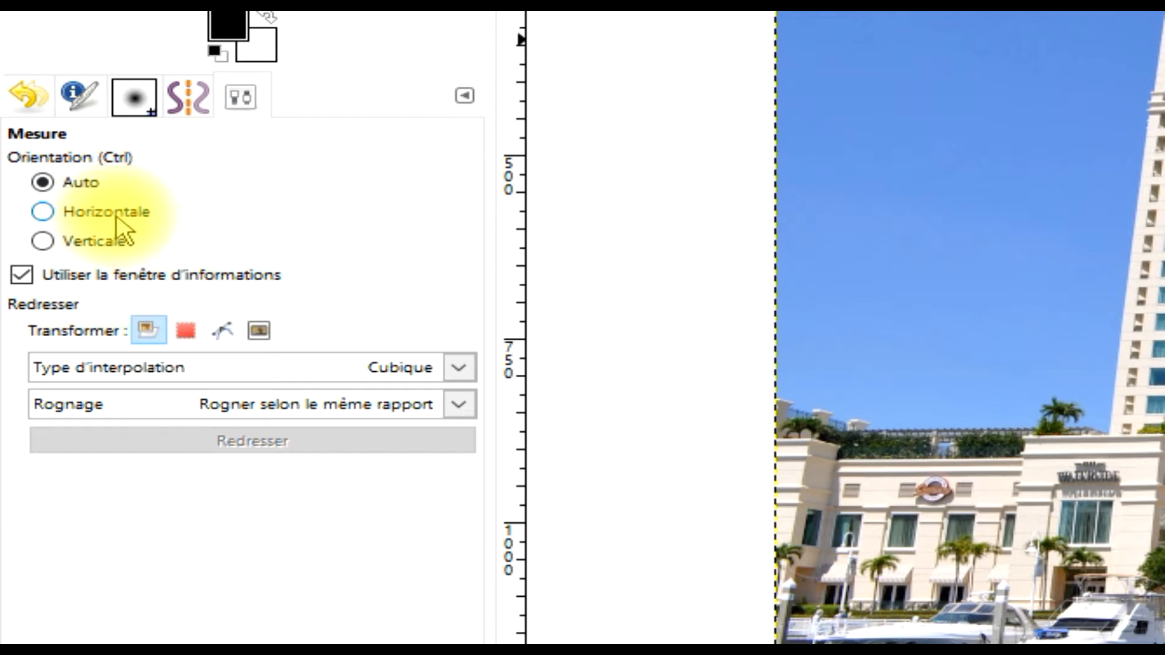
# Set the Measure tool's straightening to transform the whole image with NoHalo interpolation.
pyautogui.click(148, 336)
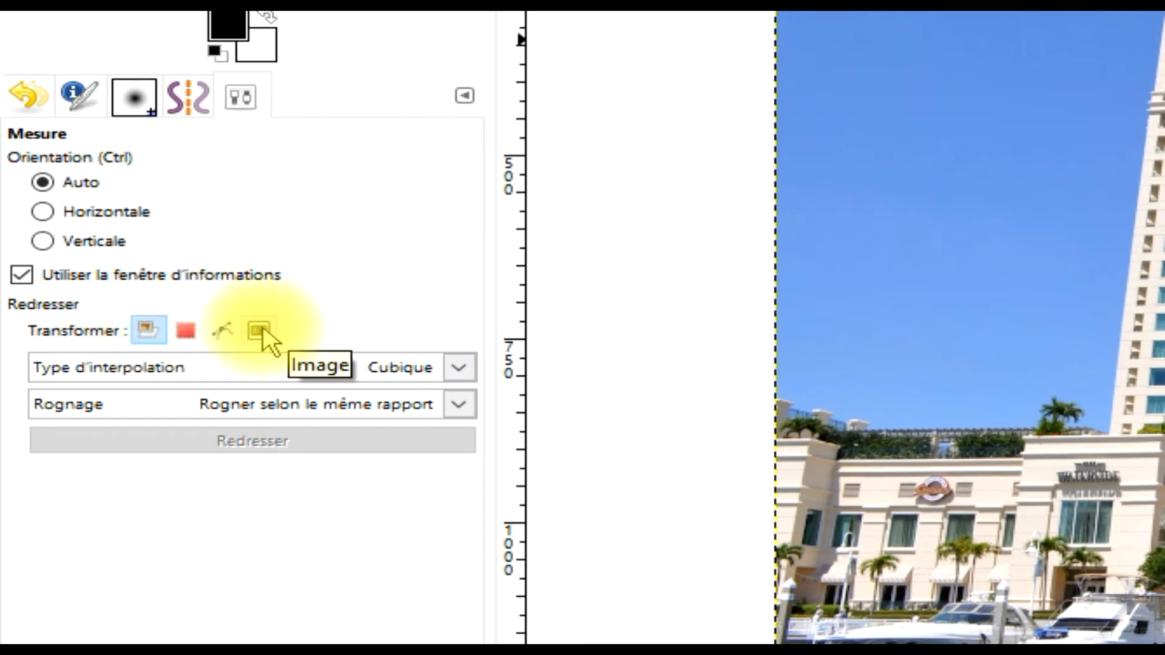
pyautogui.click(262, 328)
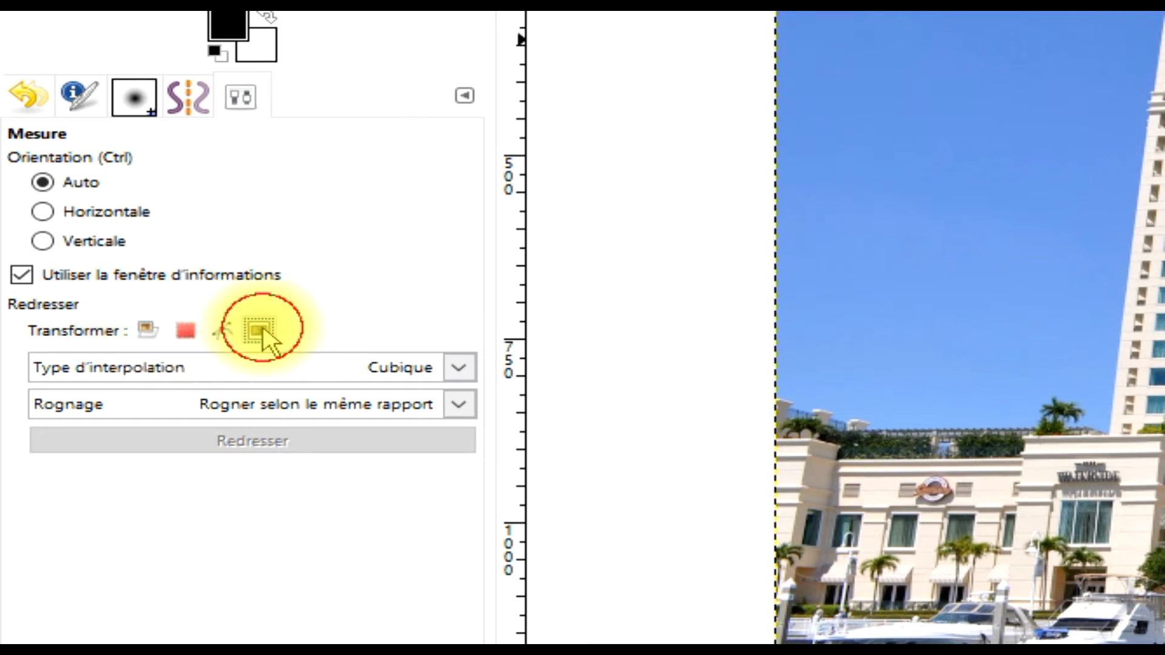
pyautogui.click(241, 370)
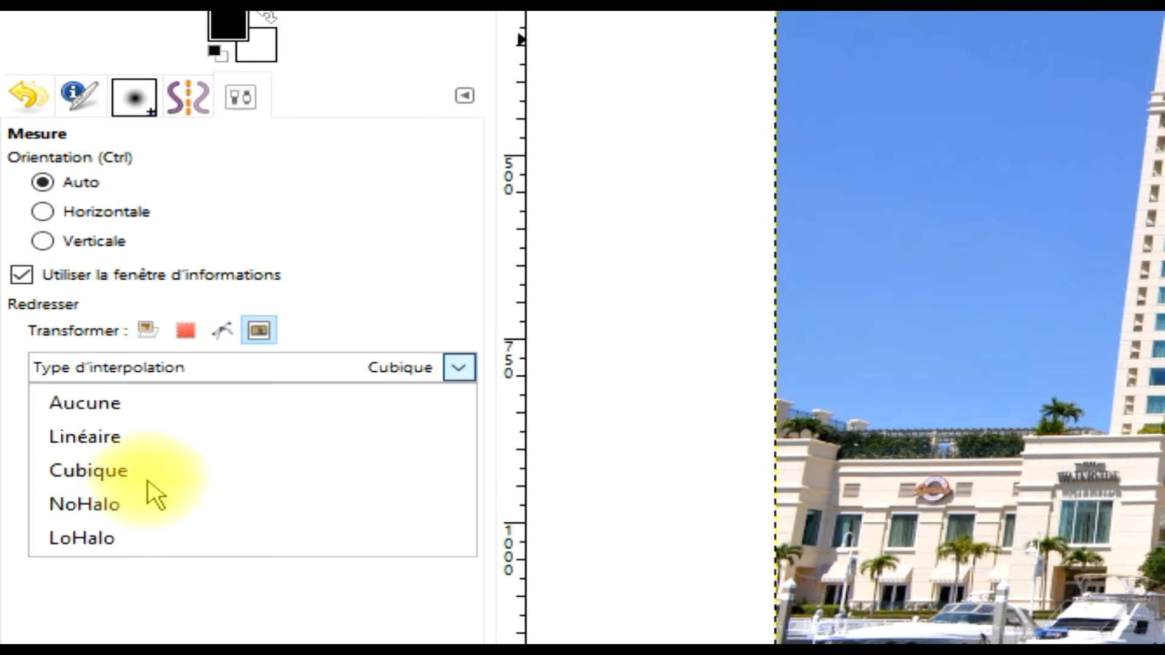
pyautogui.click(120, 506)
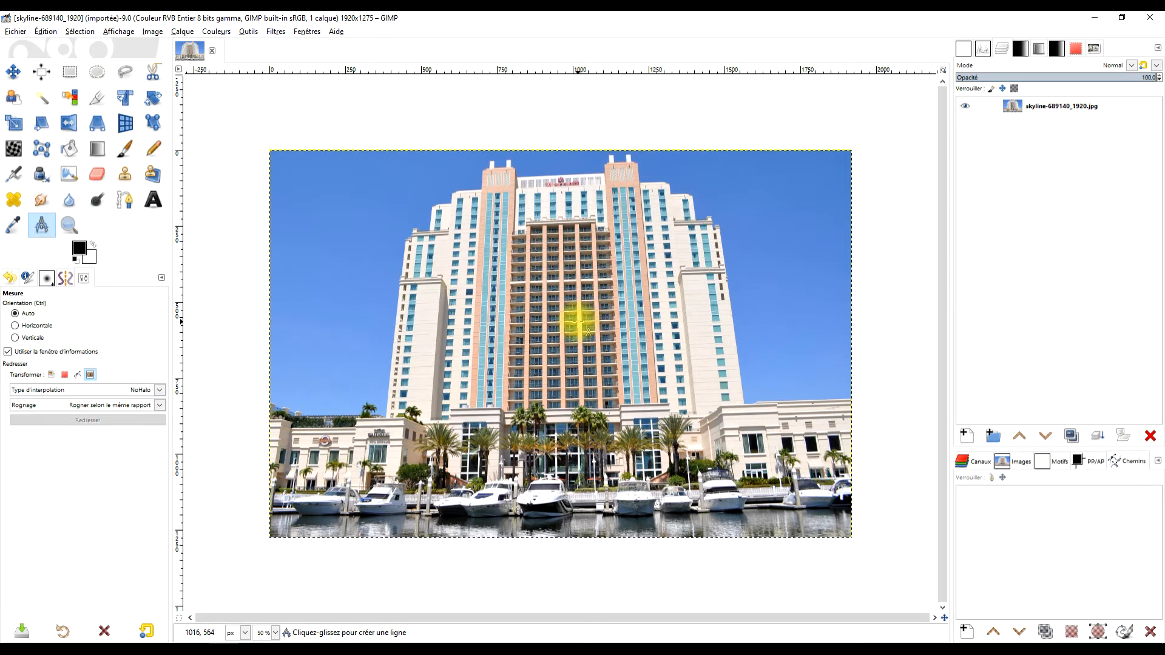
# Examine the building's central balconies up close, magnifying a single balcony window with the Zoom tool.
pyautogui.scroll(3, 577, 321)
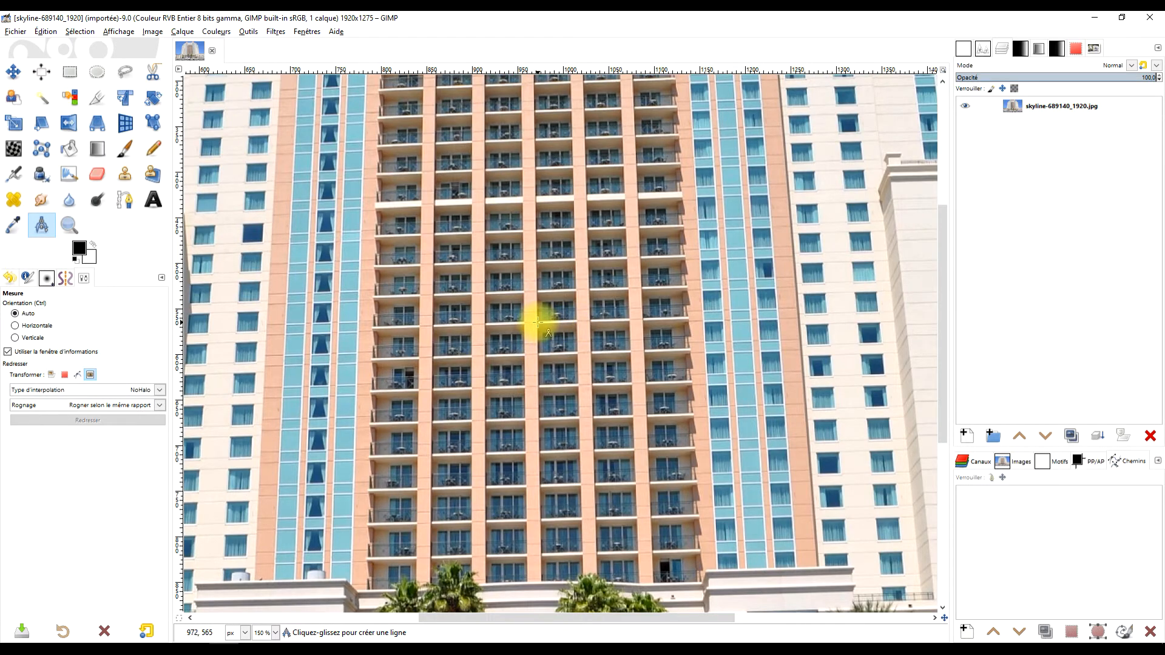
pyautogui.scroll(1, 537, 322)
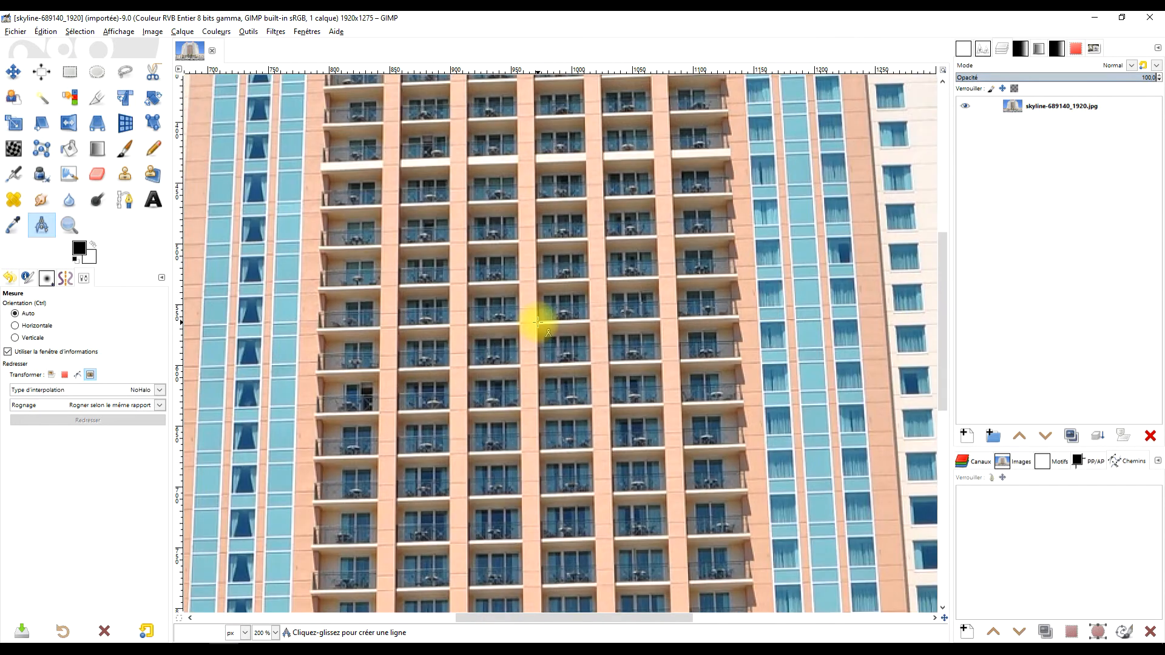
pyautogui.scroll(-3, 537, 321)
pyautogui.scroll(3, 537, 320)
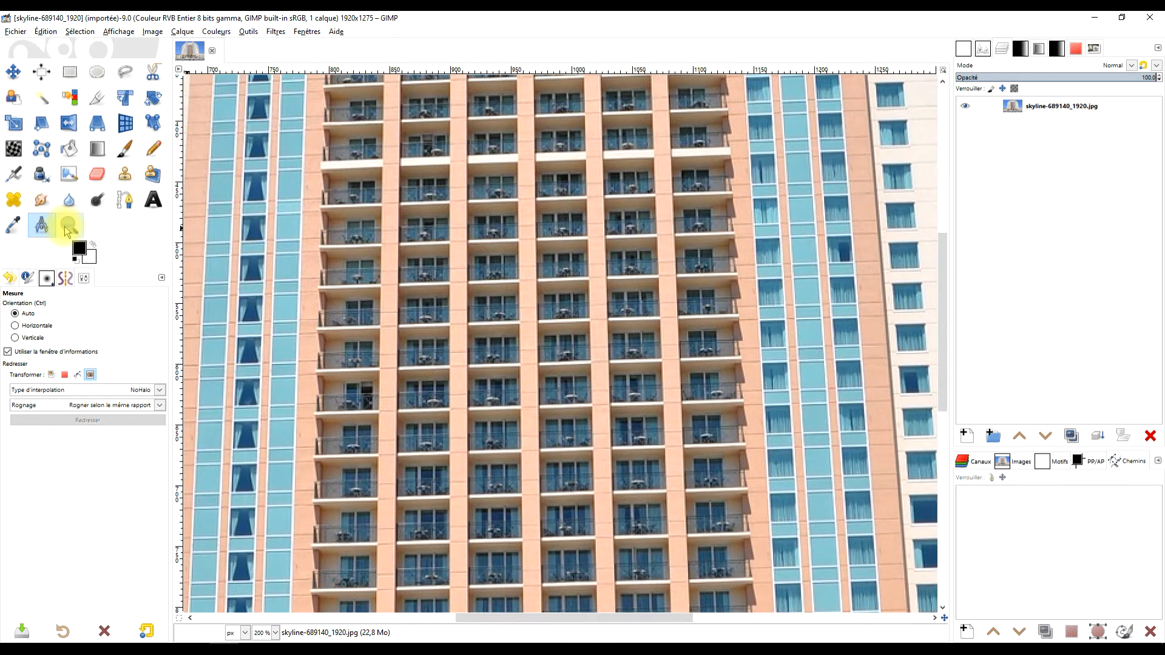
pyautogui.click(68, 227)
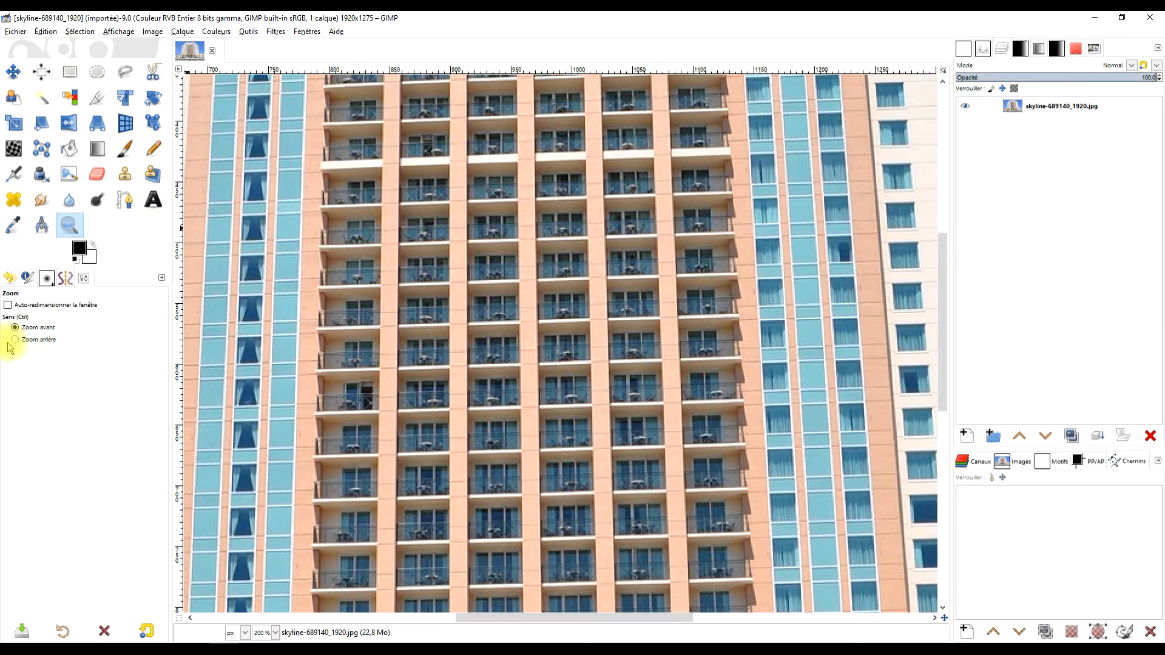
pyautogui.moveTo(273, 171); pyautogui.dragTo(819, 471)
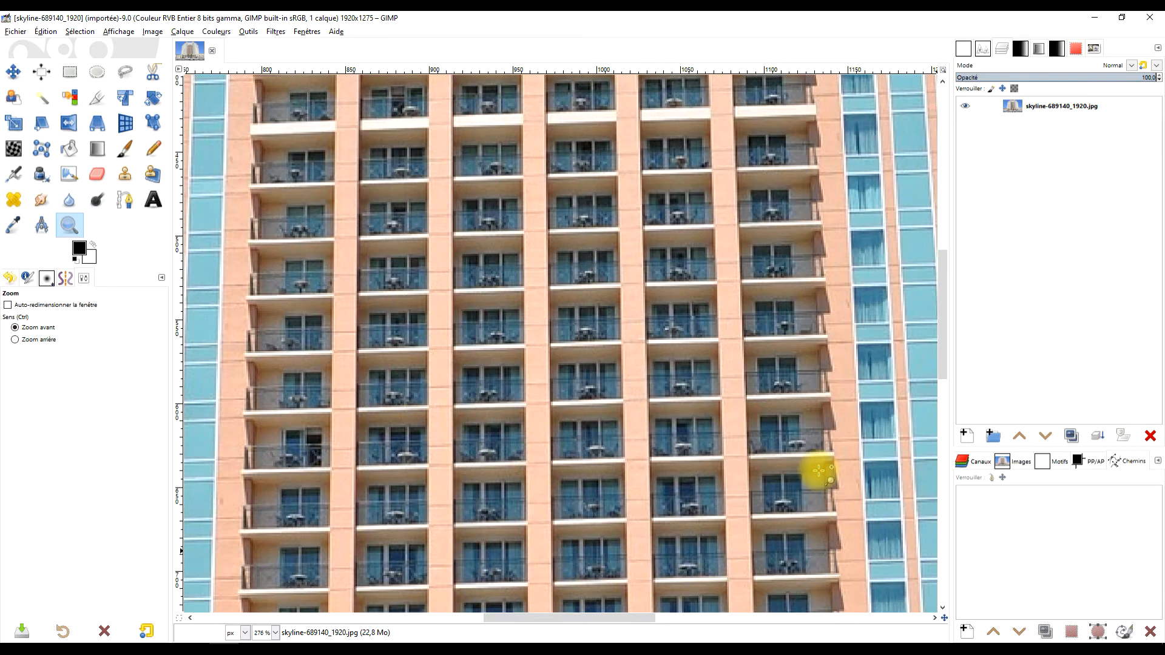
pyautogui.moveTo(428, 215); pyautogui.dragTo(528, 294)
# Set the Zoom tool to zoom out and inspect the facade around the balconies at lower magnifications.
pyautogui.click(24, 341)
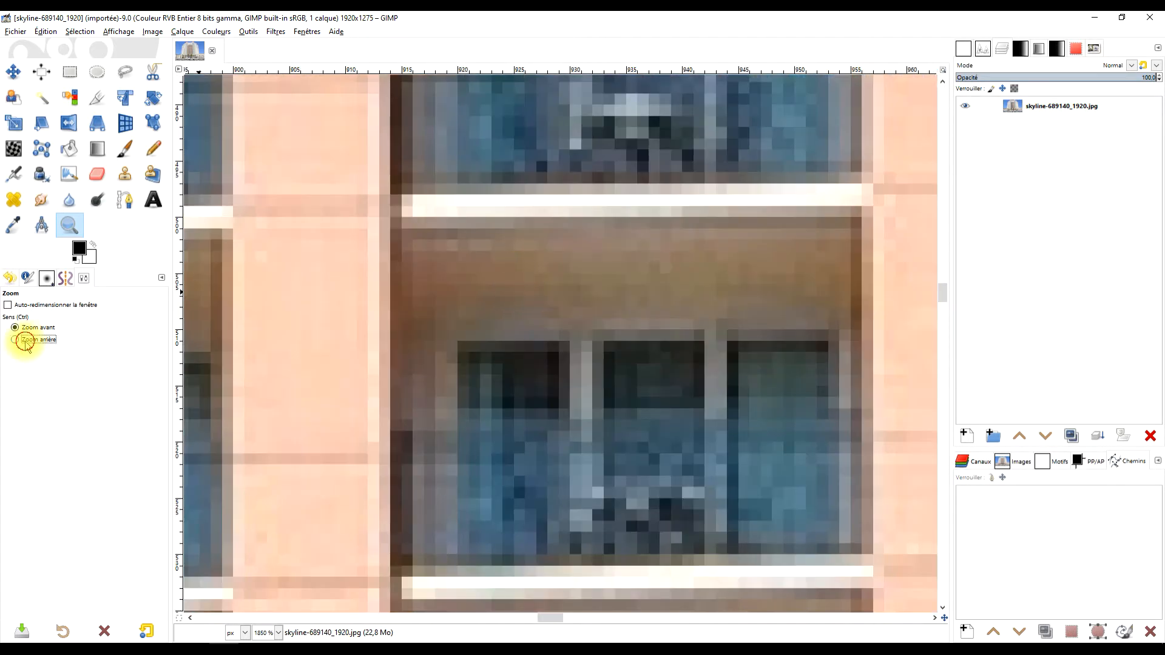
pyautogui.moveTo(311, 143); pyautogui.dragTo(766, 476)
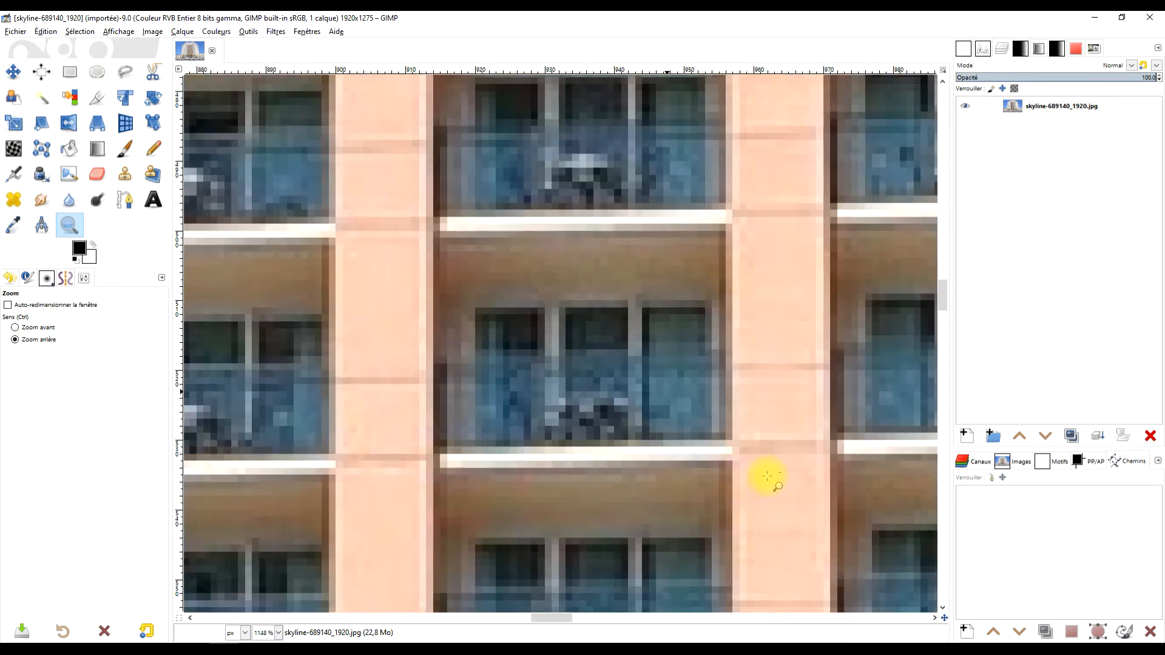
pyautogui.moveTo(261, 118); pyautogui.dragTo(722, 479)
pyautogui.moveTo(369, 229); pyautogui.dragTo(821, 520)
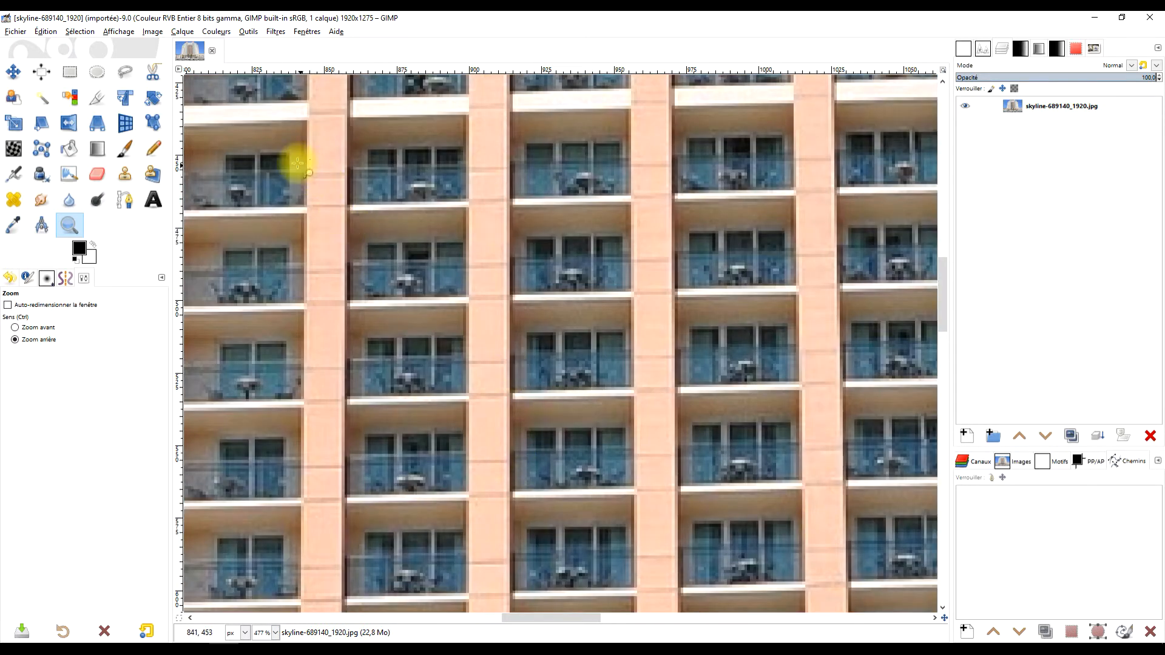
pyautogui.moveTo(254, 127); pyautogui.dragTo(500, 361)
pyautogui.click(802, 418)
pyautogui.keyDown('ctrl'); pyautogui.click(801, 419); pyautogui.keyUp('ctrl')
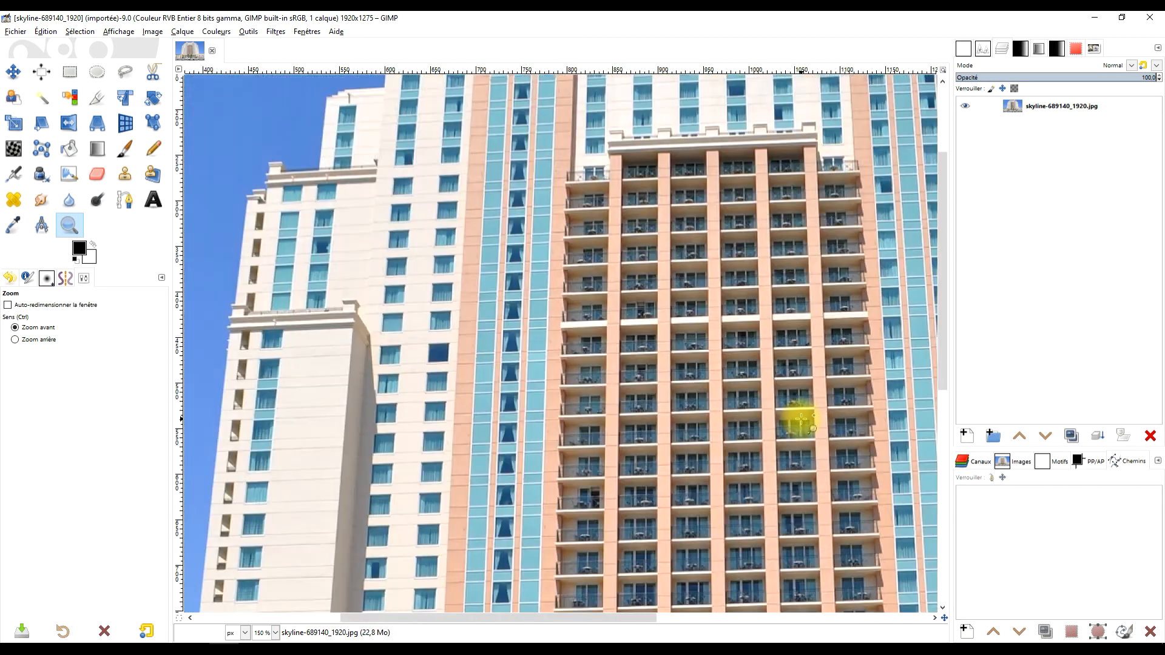
pyautogui.keyDown('ctrl'); pyautogui.click(690, 408); pyautogui.keyUp('ctrl')
pyautogui.click(671, 400)
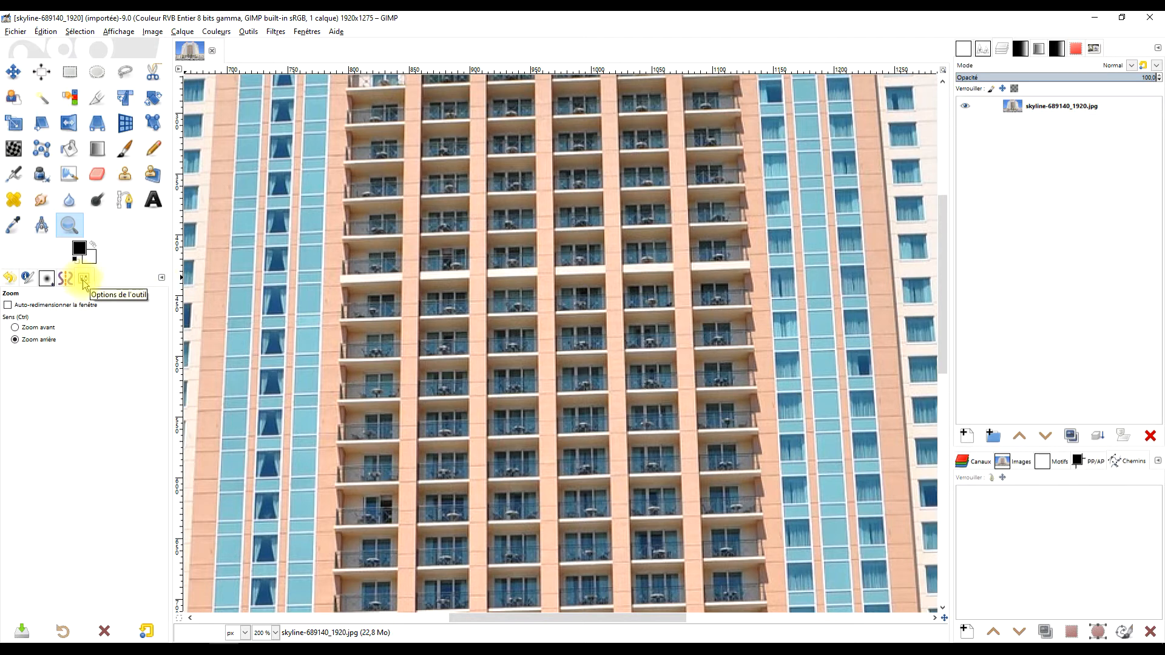
pyautogui.click(162, 277)
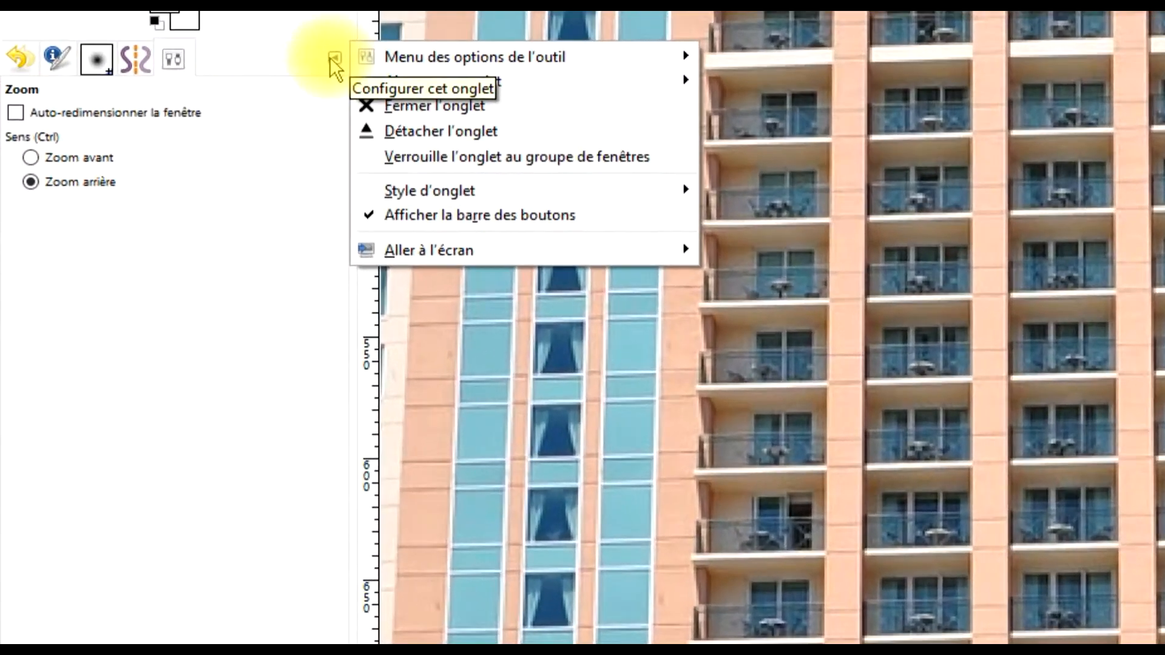
pyautogui.moveTo(520, 88)
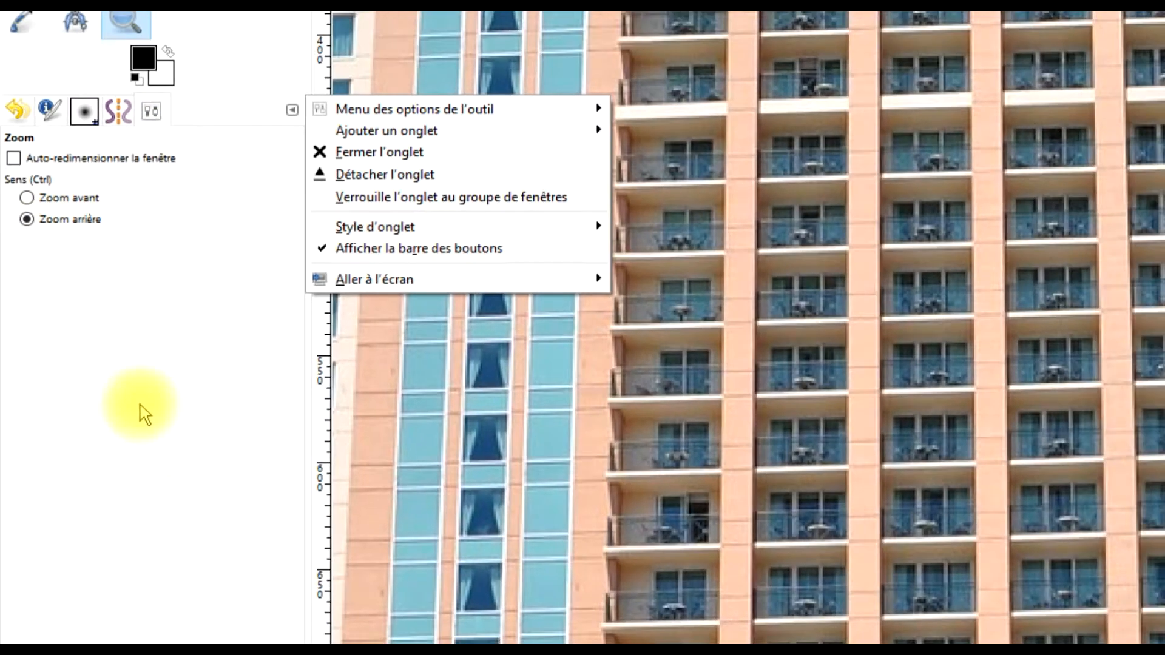
pyautogui.click(164, 401)
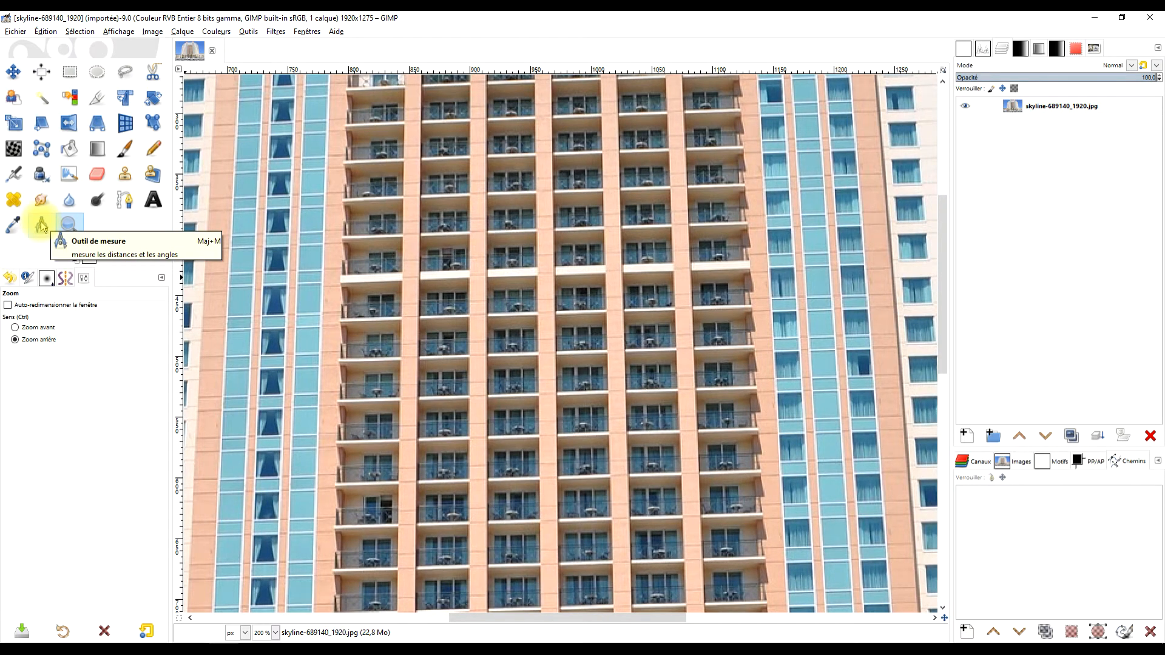
# Switch to the Measure tool with Horizontal orientation and have straightening transform the whole image.
pyautogui.click(41, 225)
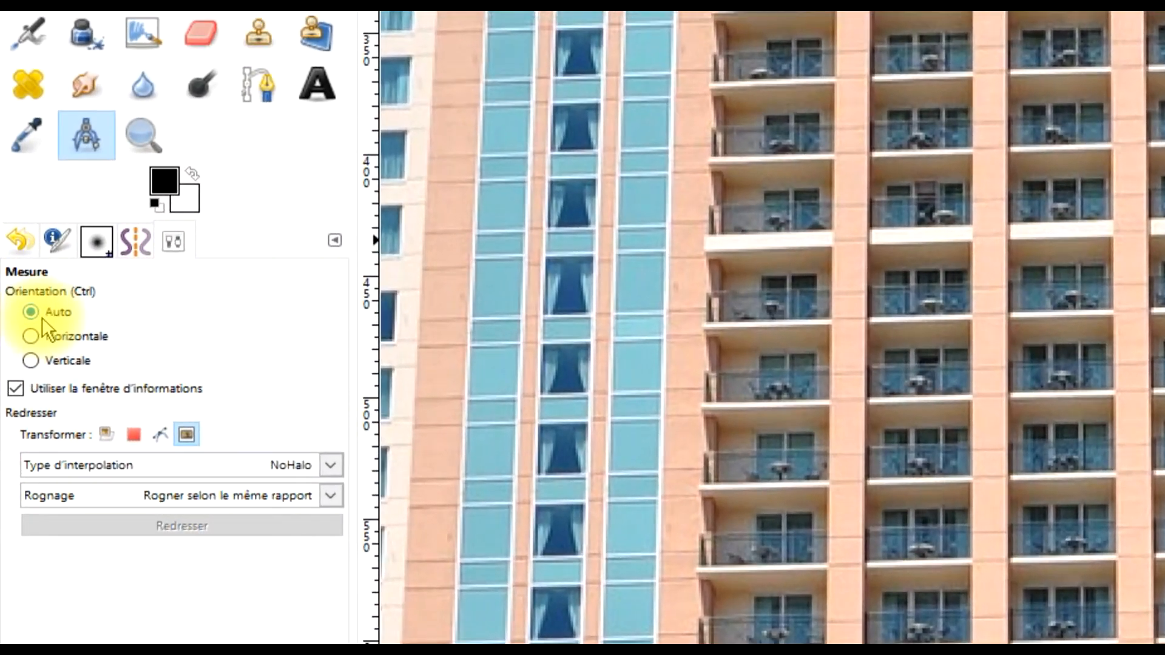
pyautogui.click(57, 337)
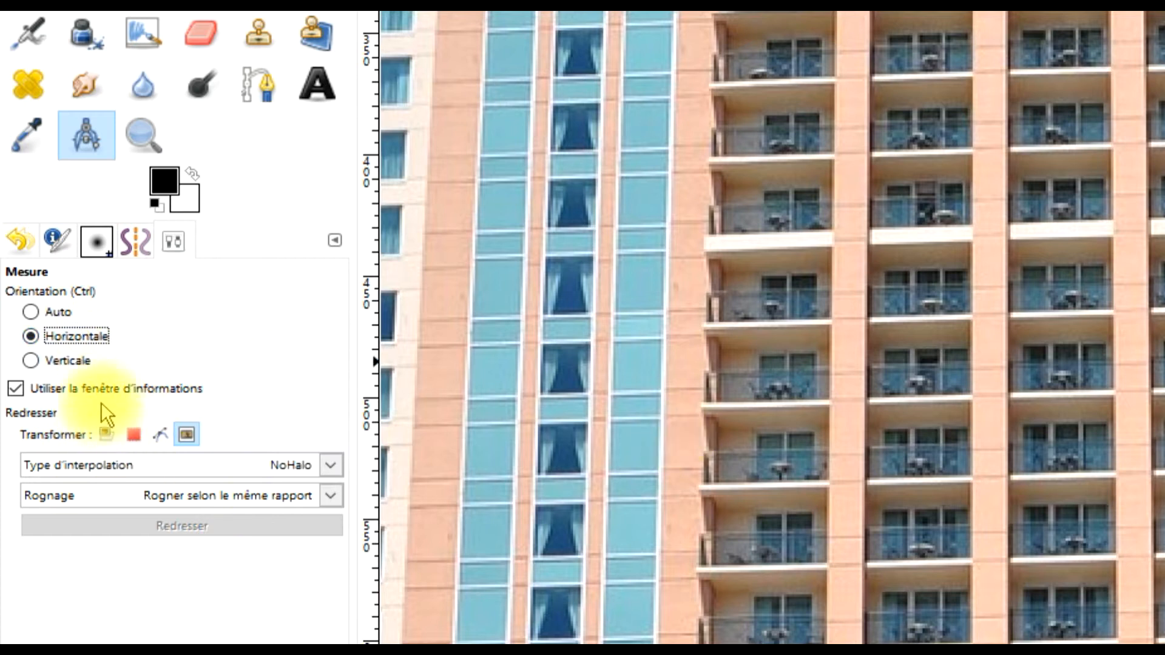
pyautogui.click(105, 438)
pyautogui.click(187, 435)
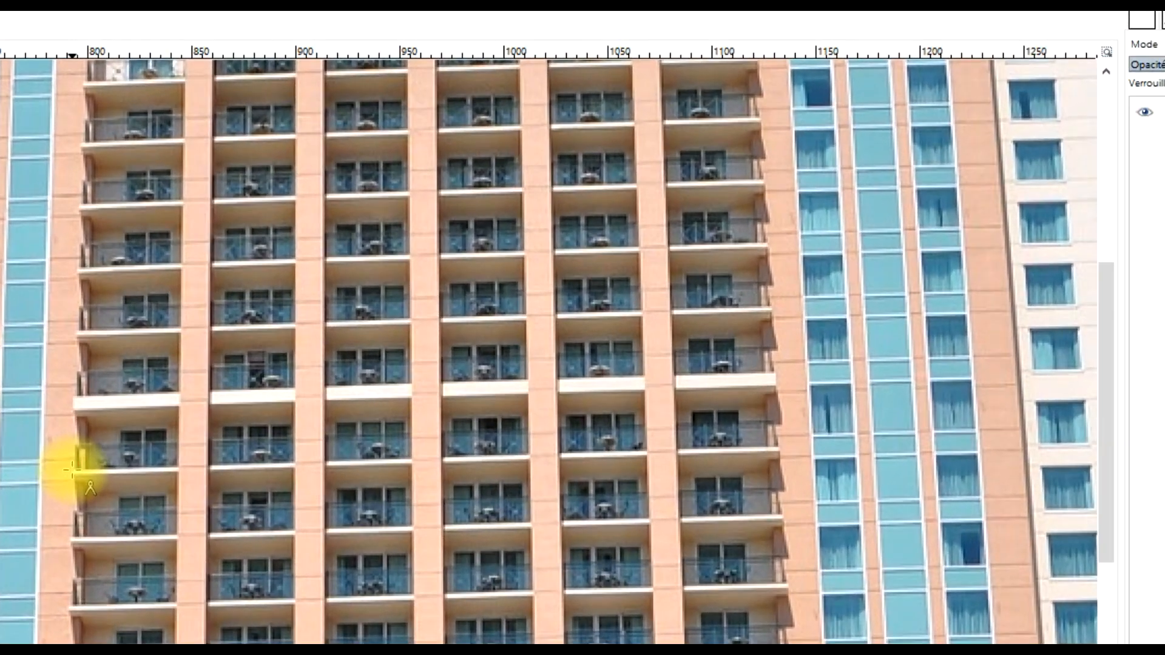
# Draw a measuring line across a row of the central balconies and straighten the image along it.
pyautogui.moveTo(332, 321); pyautogui.dragTo(789, 404)
pyautogui.moveTo(829, 609); pyautogui.dragTo(777, 446)
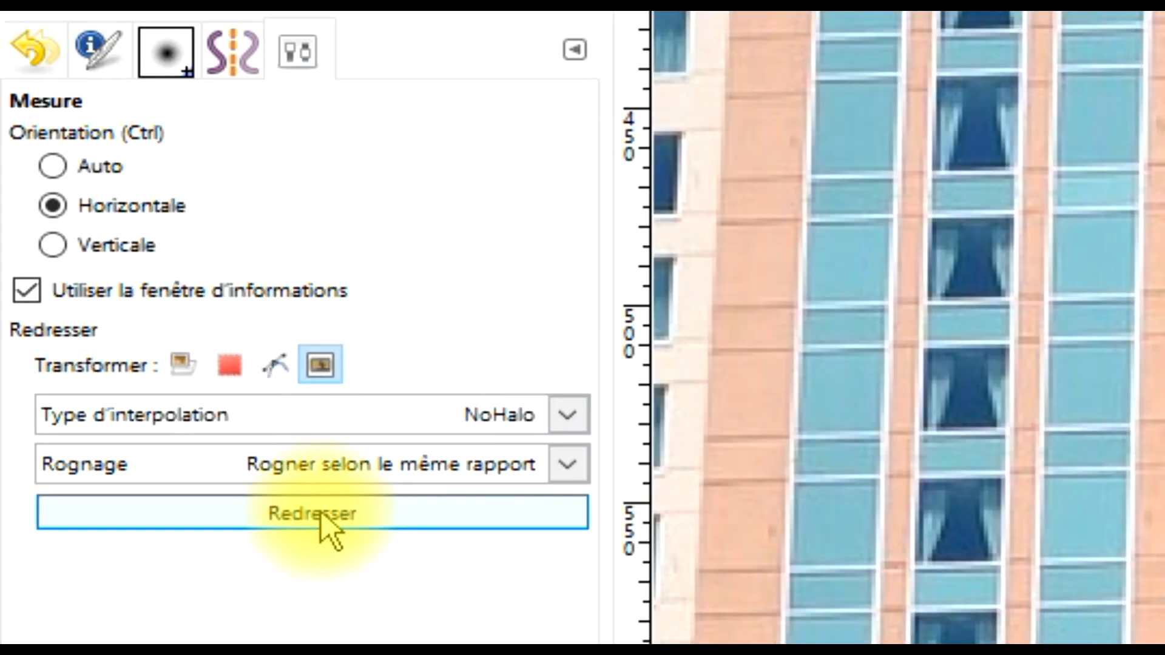
pyautogui.click(320, 514)
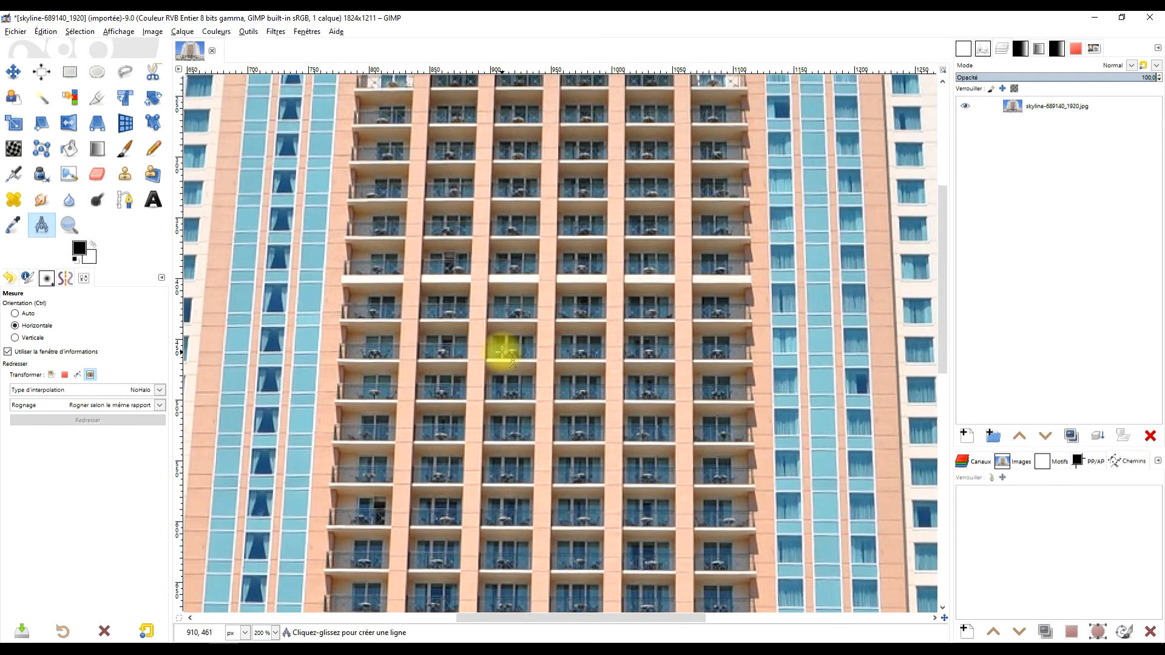
# Compare the whole picture before and after straightening by undoing and redoing the correction.
pyautogui.scroll(-3, 502, 352)
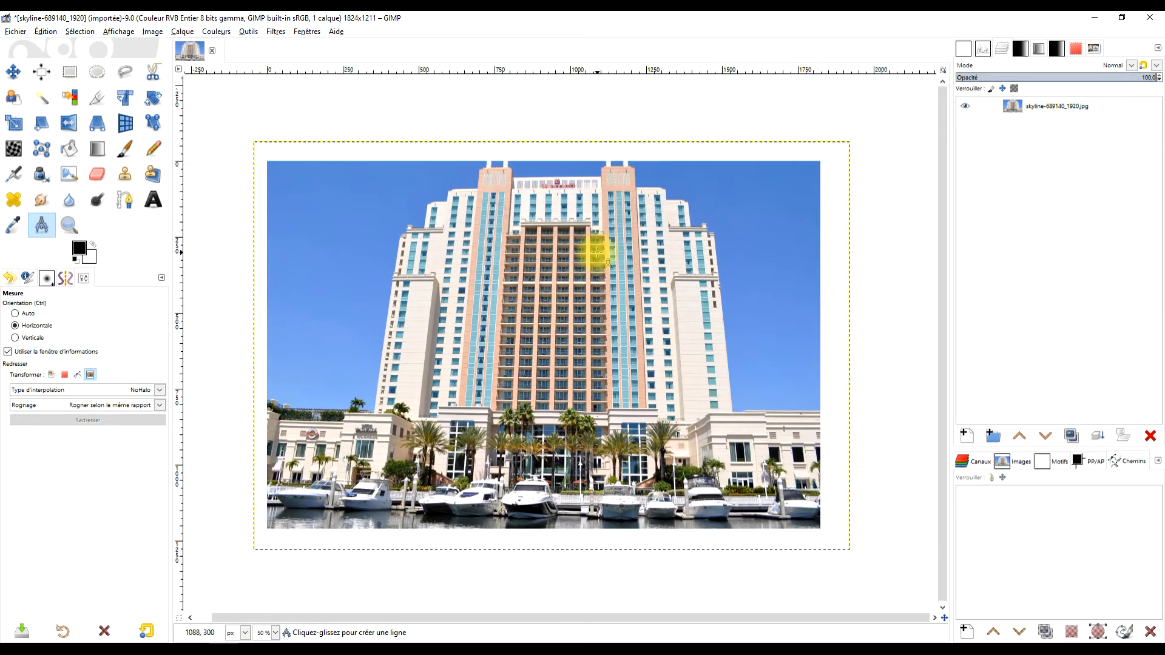
pyautogui.hotkey('ctrl', 'z')
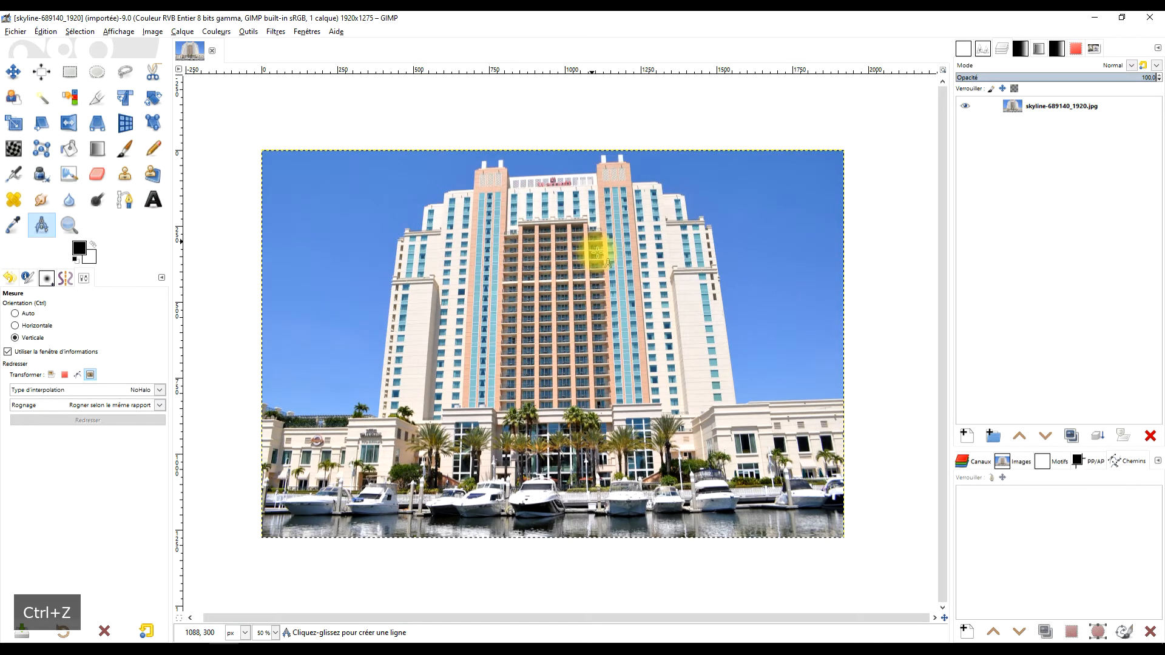
pyautogui.hotkey('ctrl', 'y')
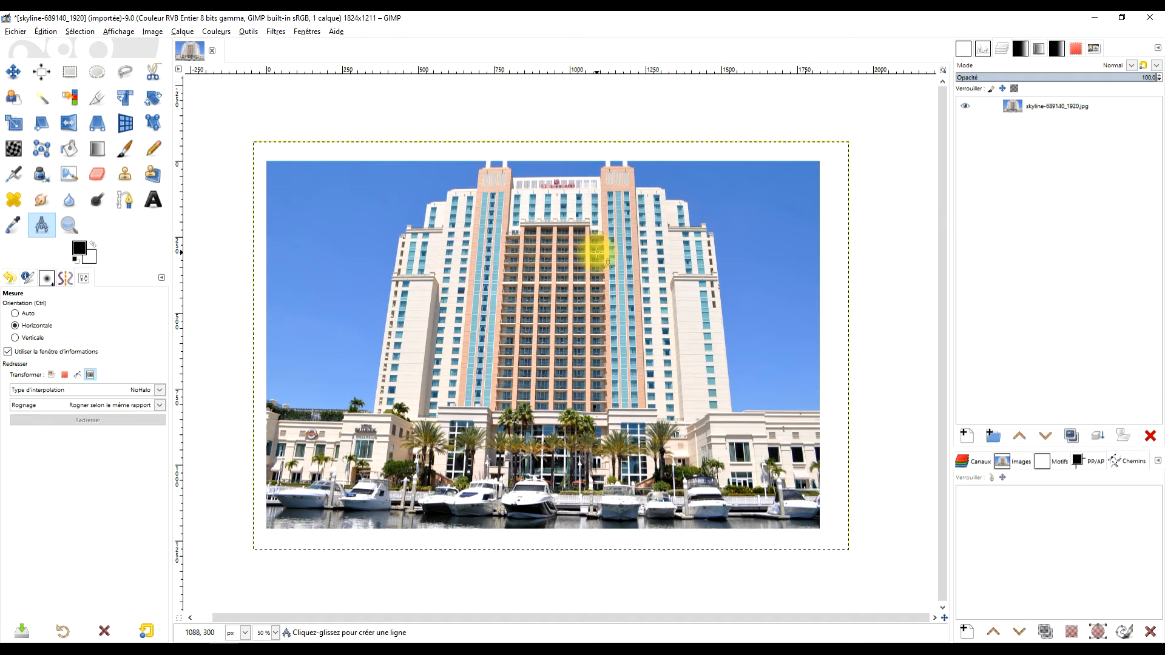
# Export the straightened image as immeuble-redressé.jpg with the default JPEG settings, and compare it with the original in Photos.
pyautogui.click(16, 31)
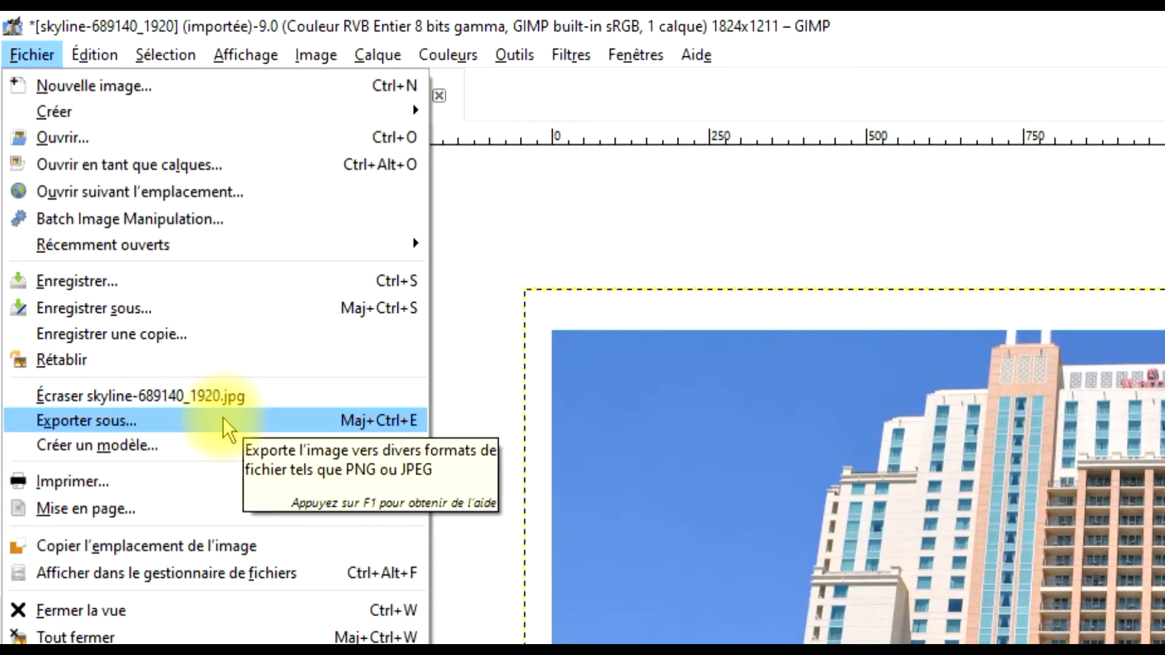
pyautogui.click(124, 234)
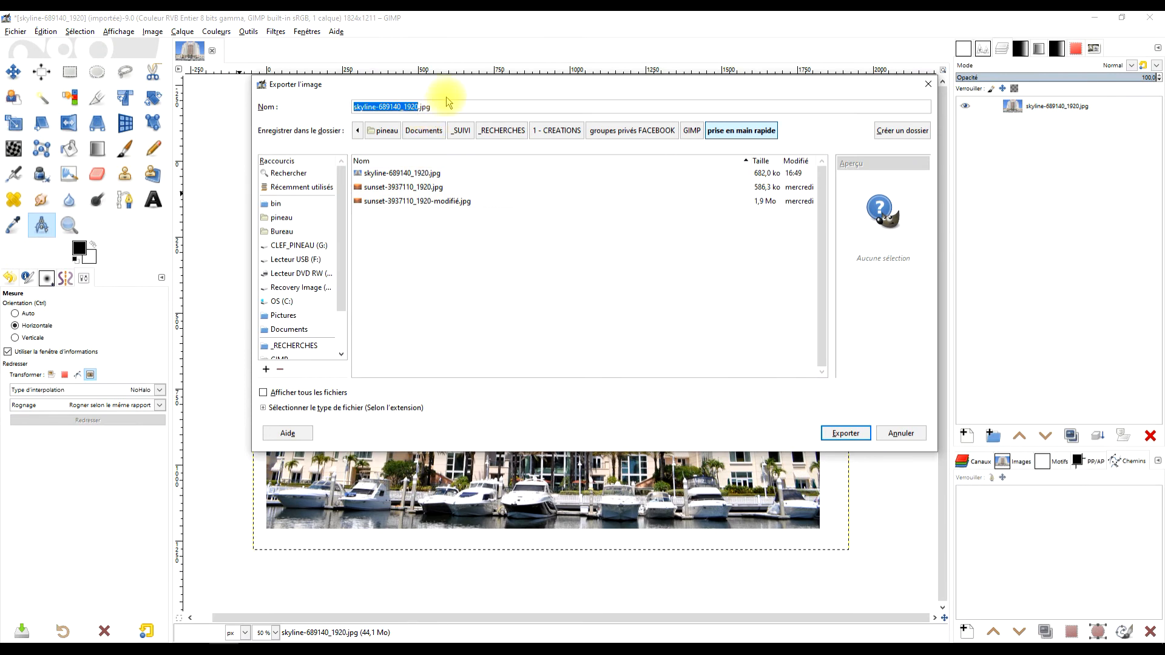
pyautogui.write('ime')
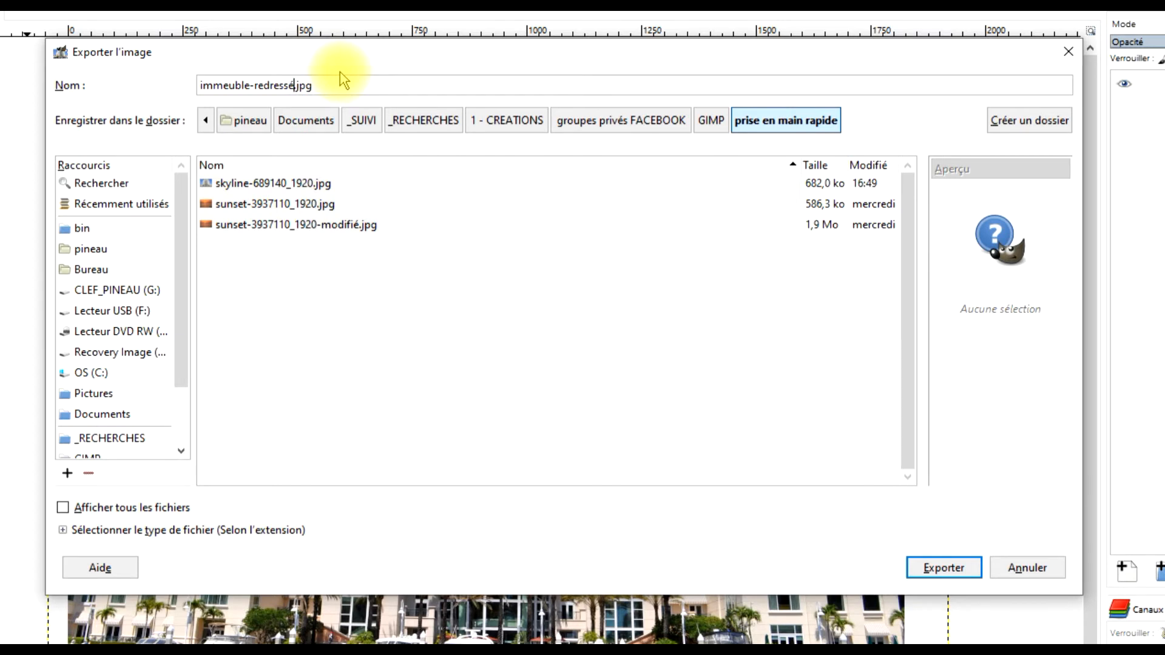
pyautogui.click(932, 565)
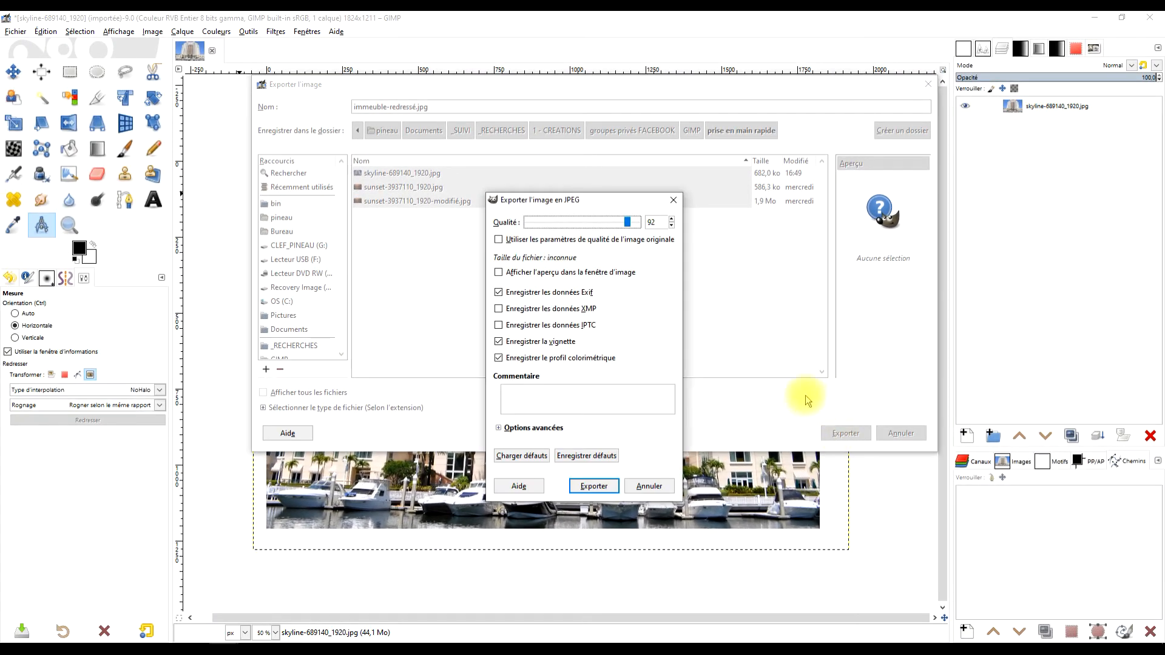
pyautogui.click(594, 485)
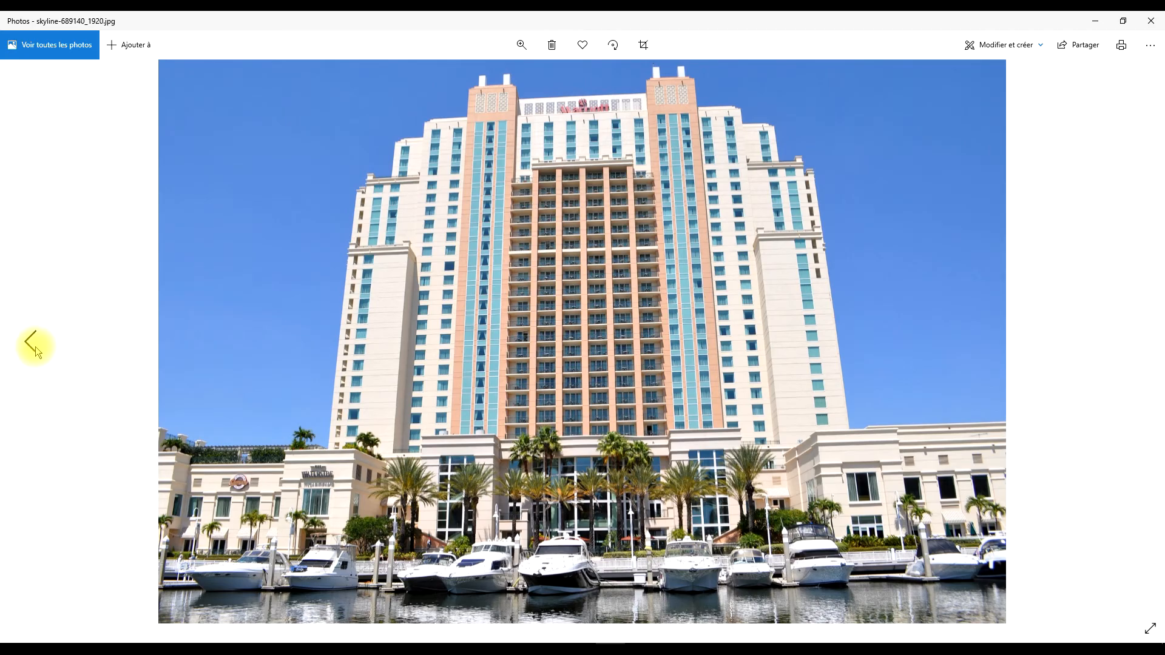
pyautogui.click(36, 347)
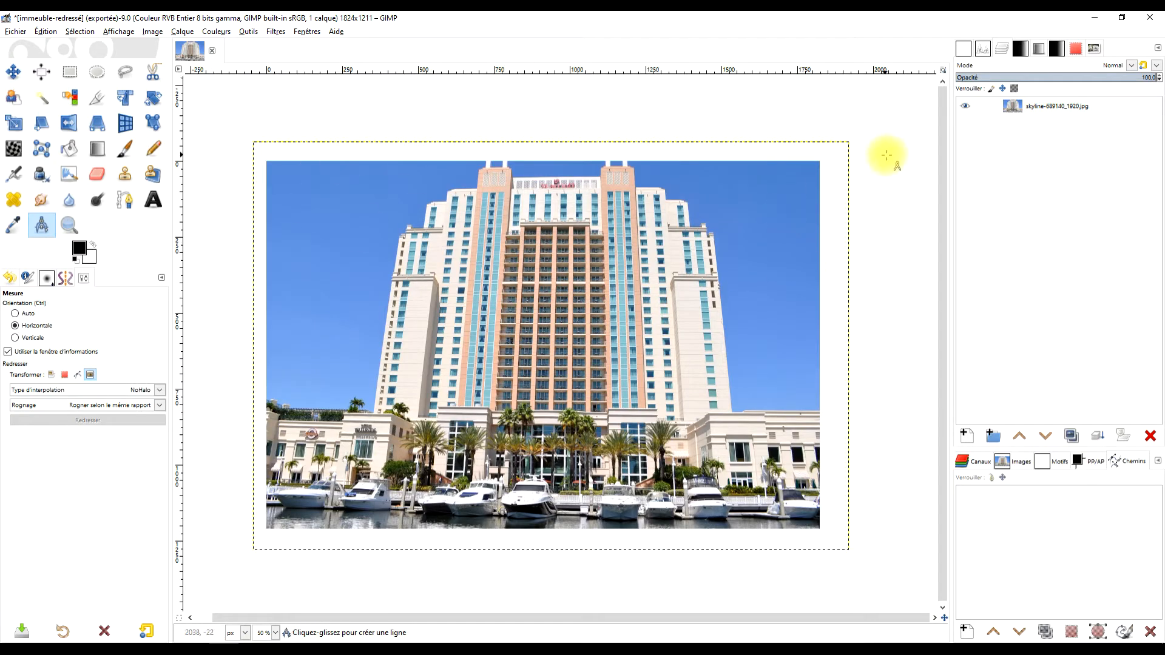
# Open the image sunset-3937110_1920.jpg from the prise en main rapide folder.
pyautogui.click(16, 31)
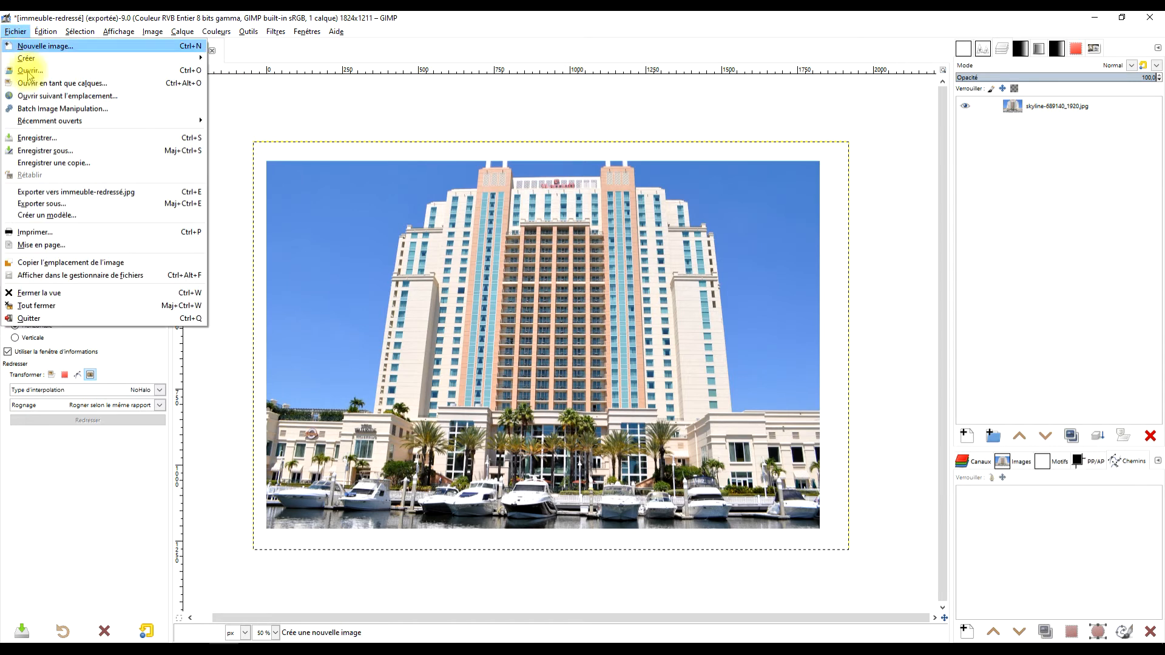
pyautogui.click(55, 72)
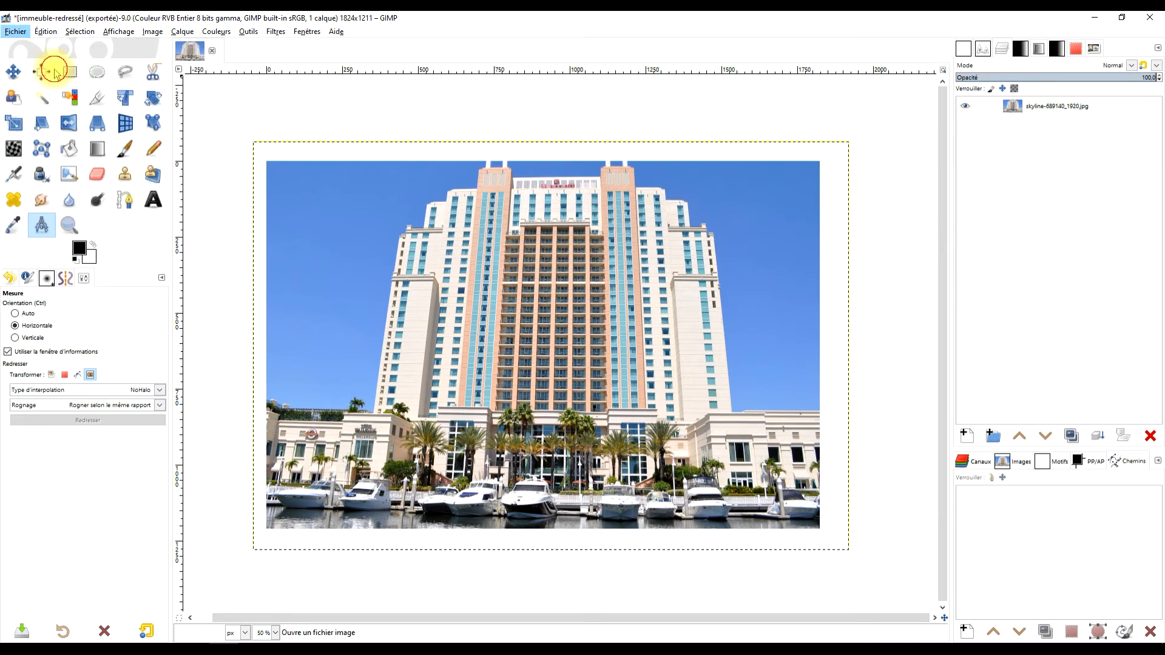
pyautogui.click(372, 178)
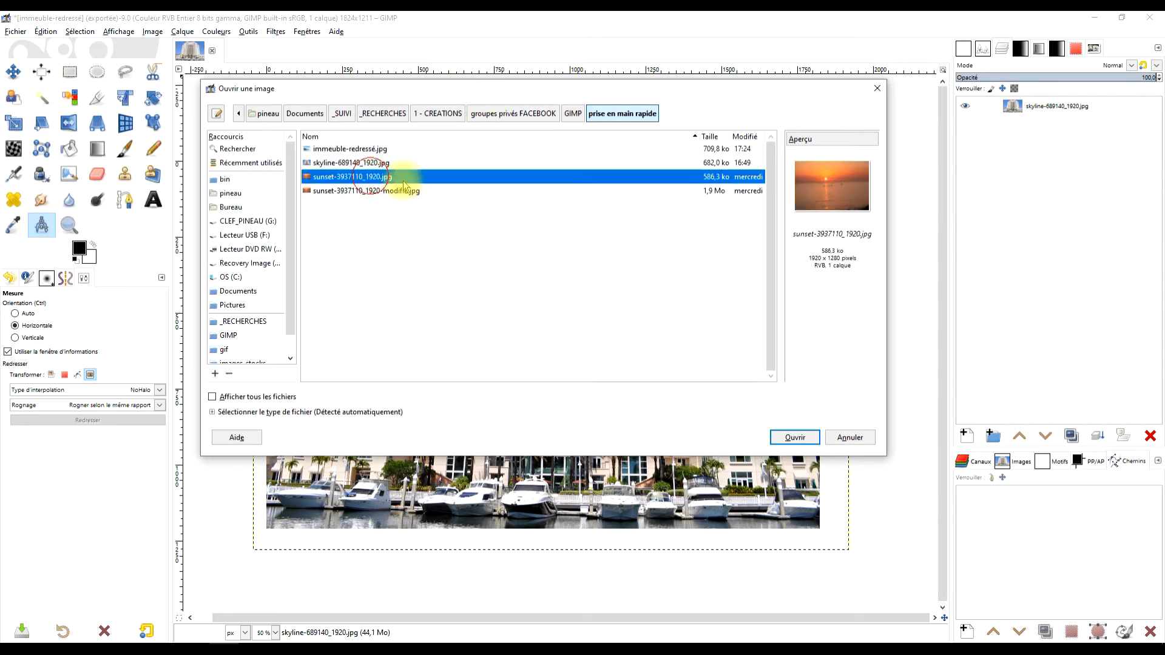
pyautogui.click(796, 438)
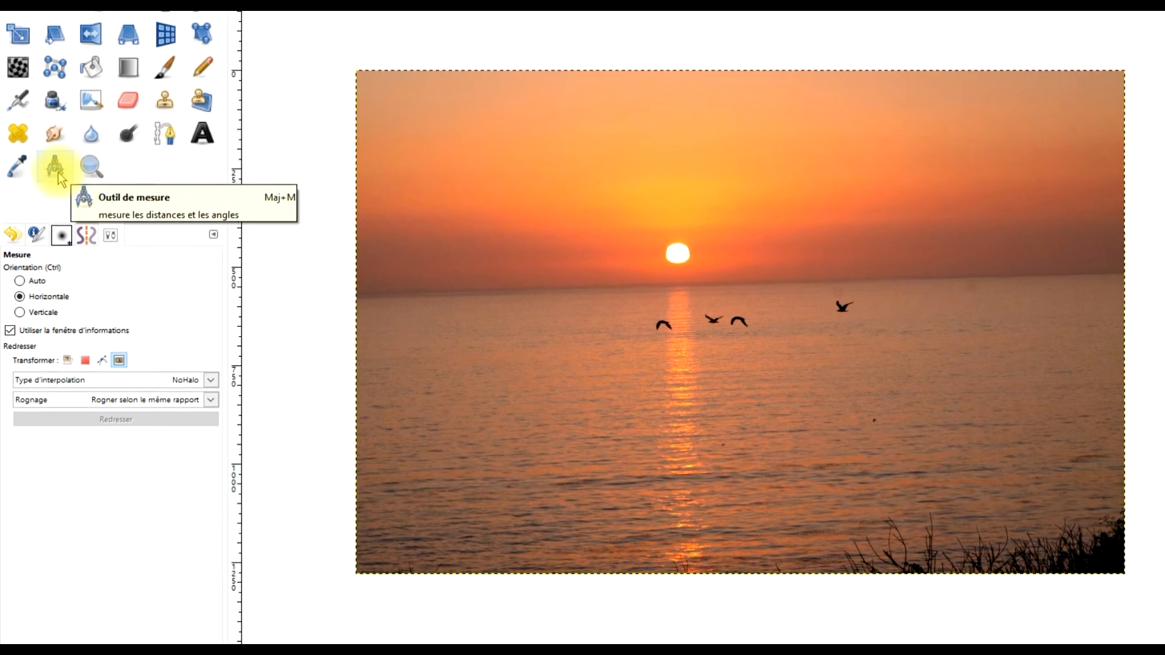
# Draw a measuring line about 1052 pixels wide along the sea horizon, with Auto orientation and Cubique interpolation for the straightening.
pyautogui.moveTo(557, 289); pyautogui.dragTo(979, 276)
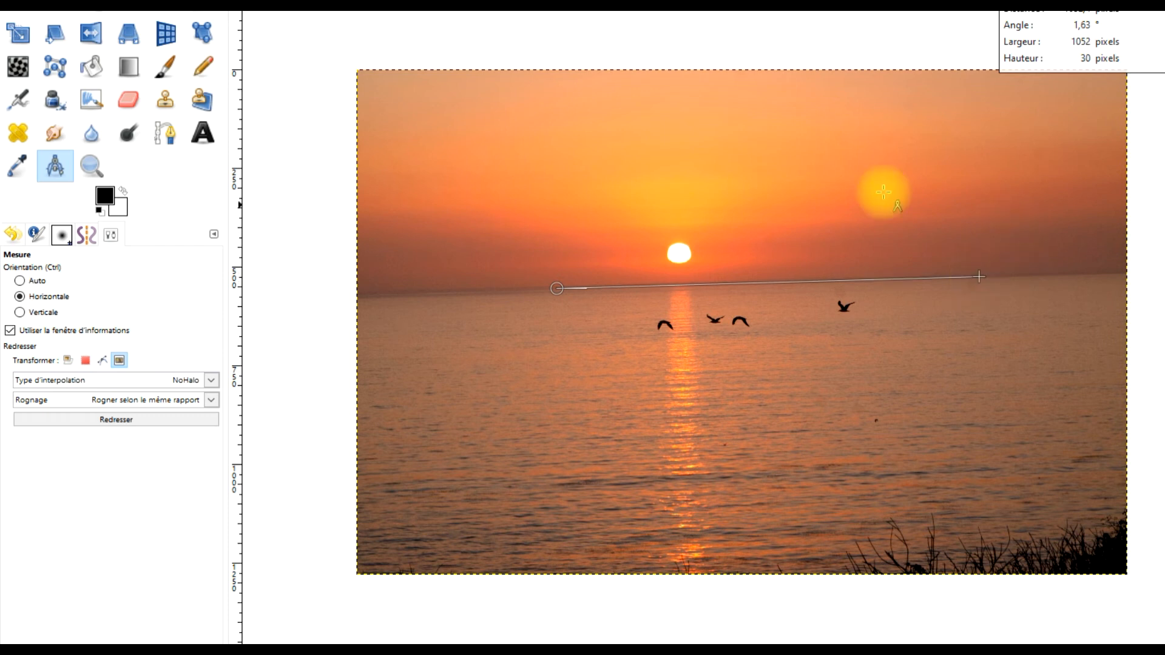
pyautogui.click(34, 281)
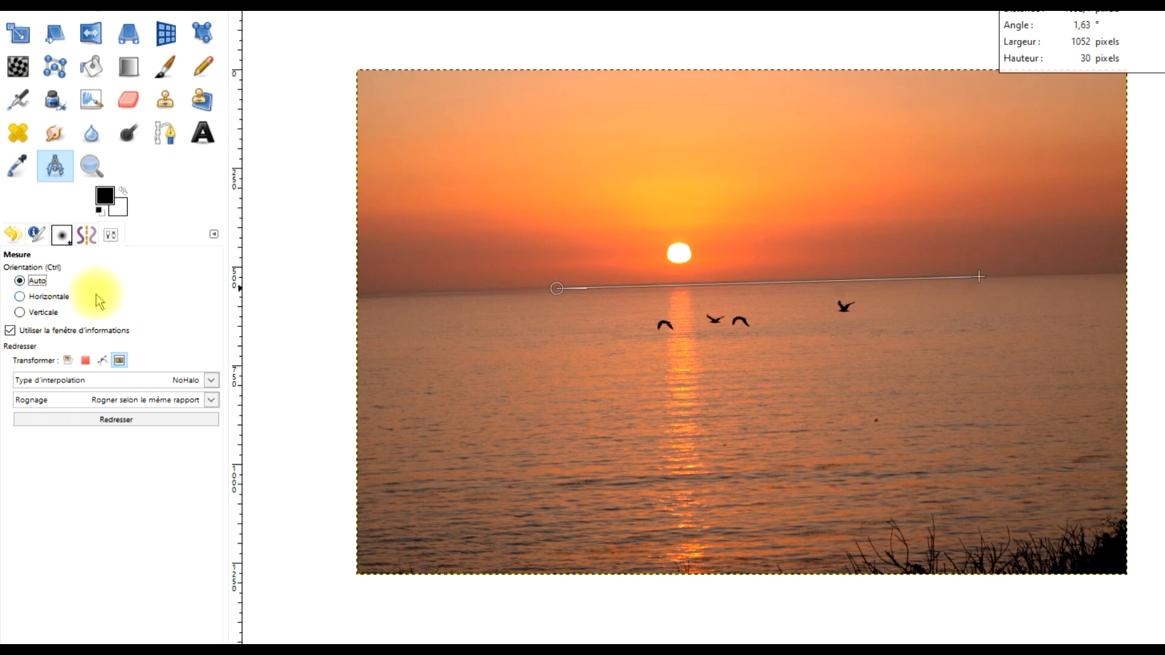
pyautogui.click(209, 381)
pyautogui.click(104, 437)
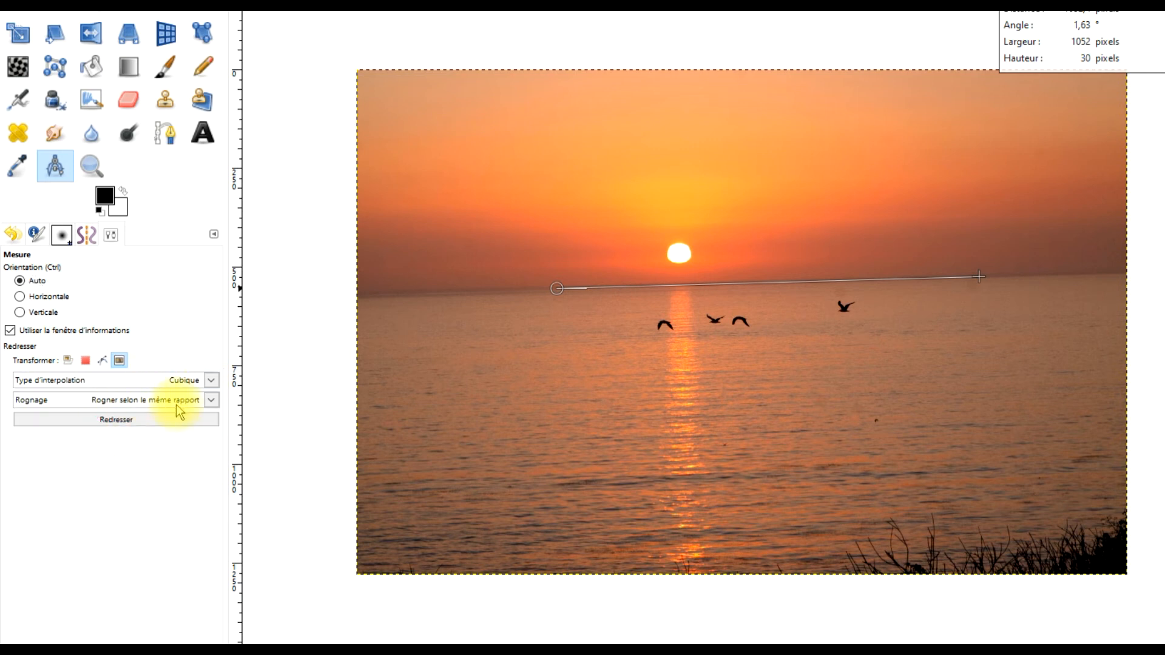
# Straighten only the layer along the horizon line and fit the canvas to the layers.
pyautogui.click(119, 360)
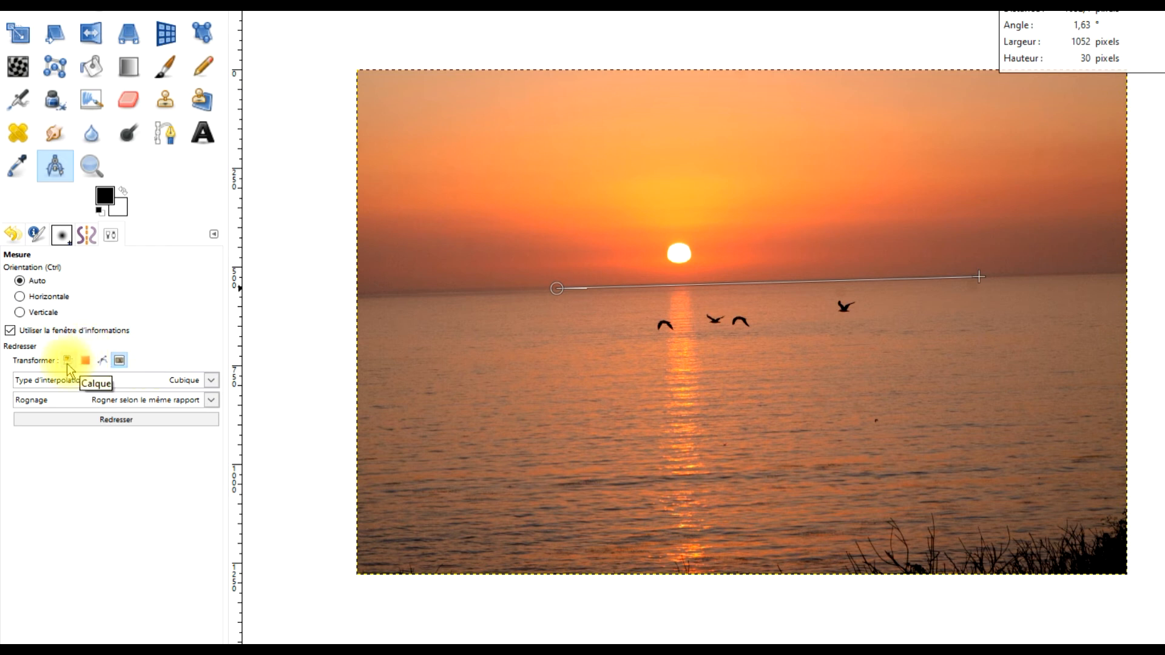
pyautogui.click(68, 360)
pyautogui.click(115, 421)
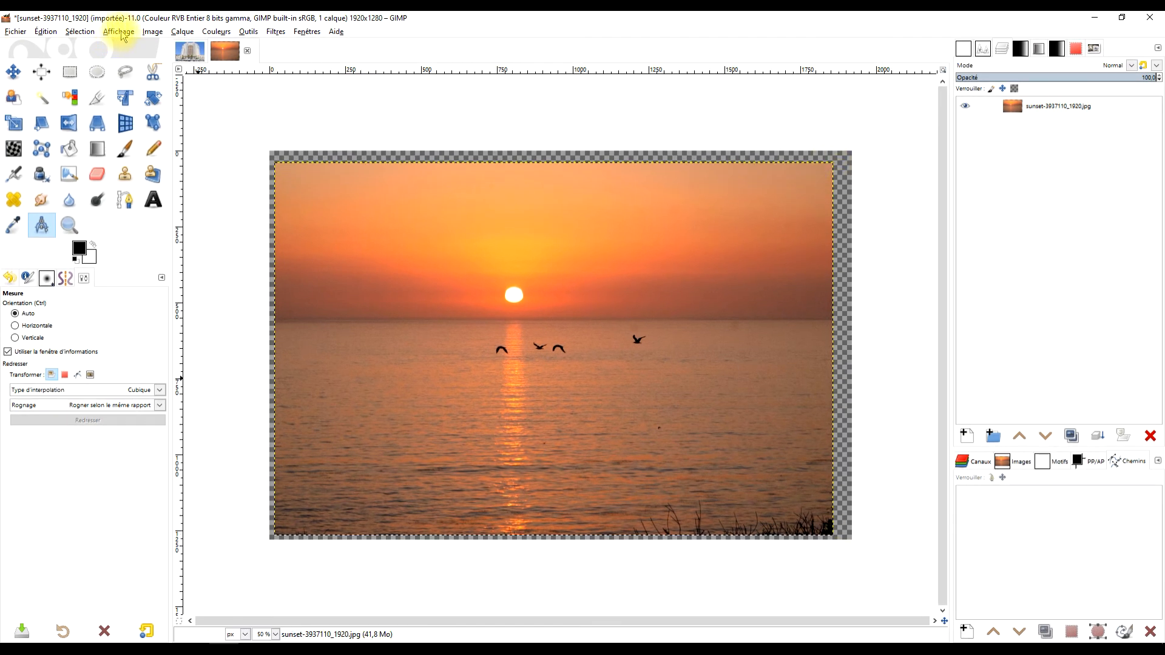
pyautogui.click(147, 34)
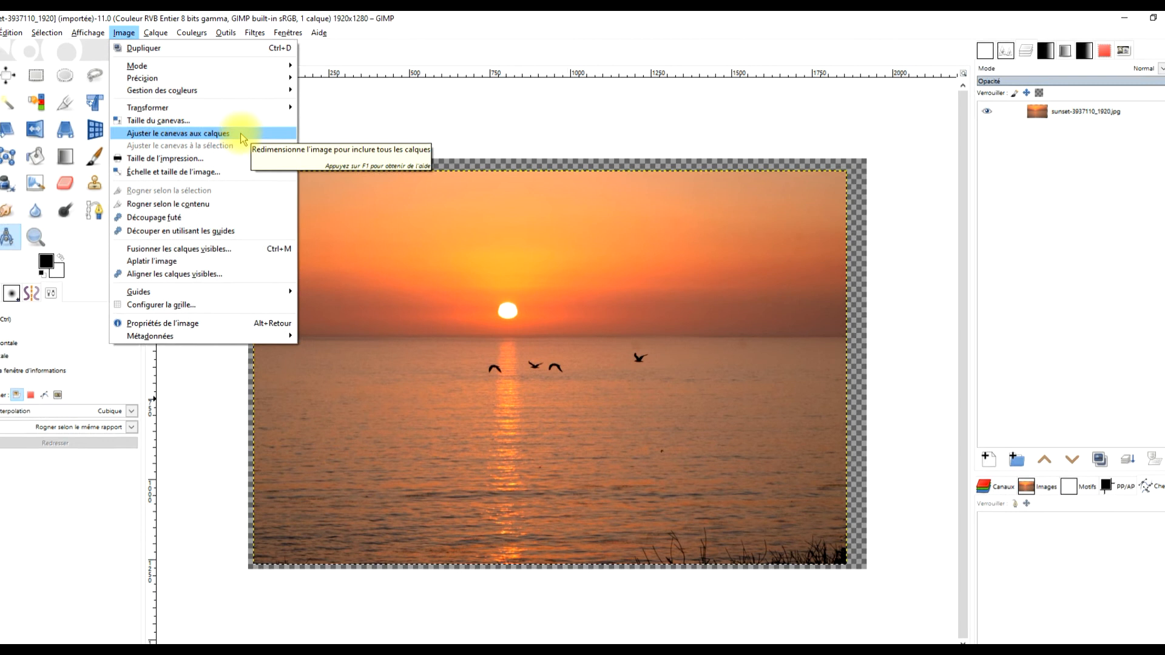
pyautogui.click(194, 147)
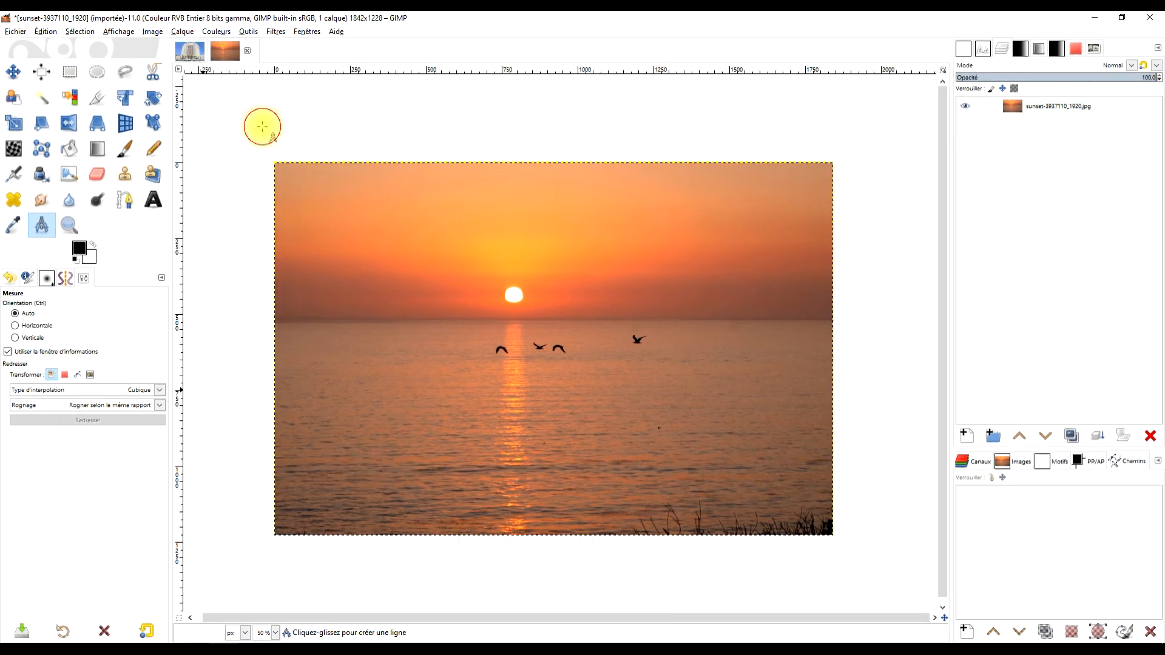
# Export the sunset image as horizon-modifié.jpg at JPEG quality 92, and view the building image and the sunset image in turn.
pyautogui.click(15, 31)
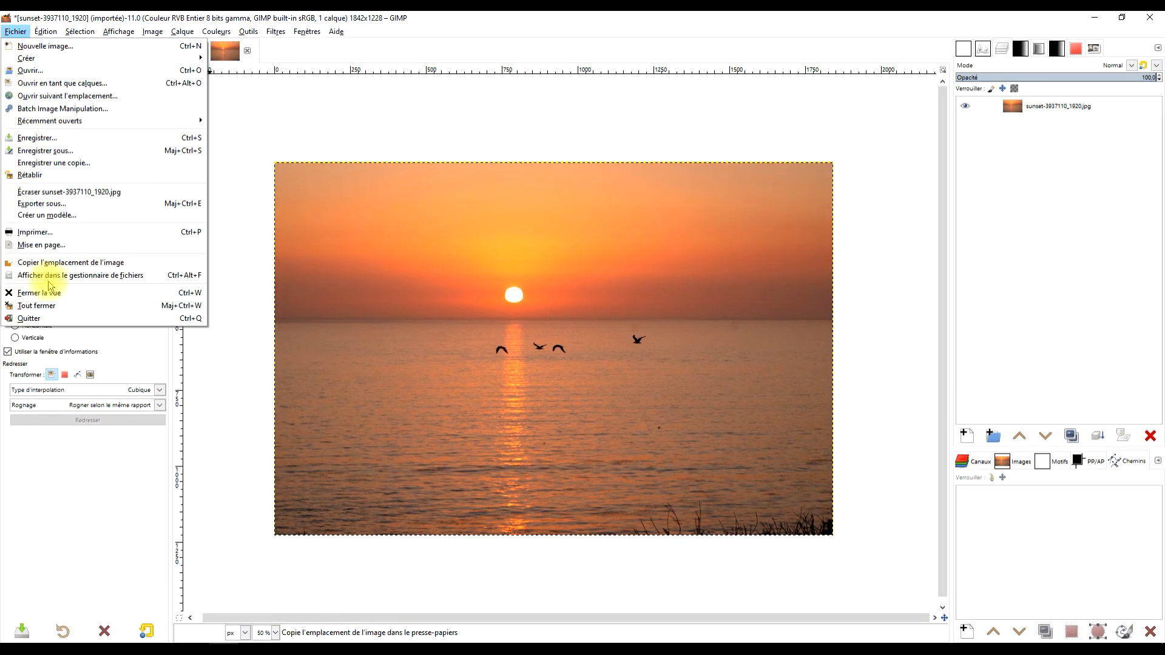
pyautogui.click(90, 204)
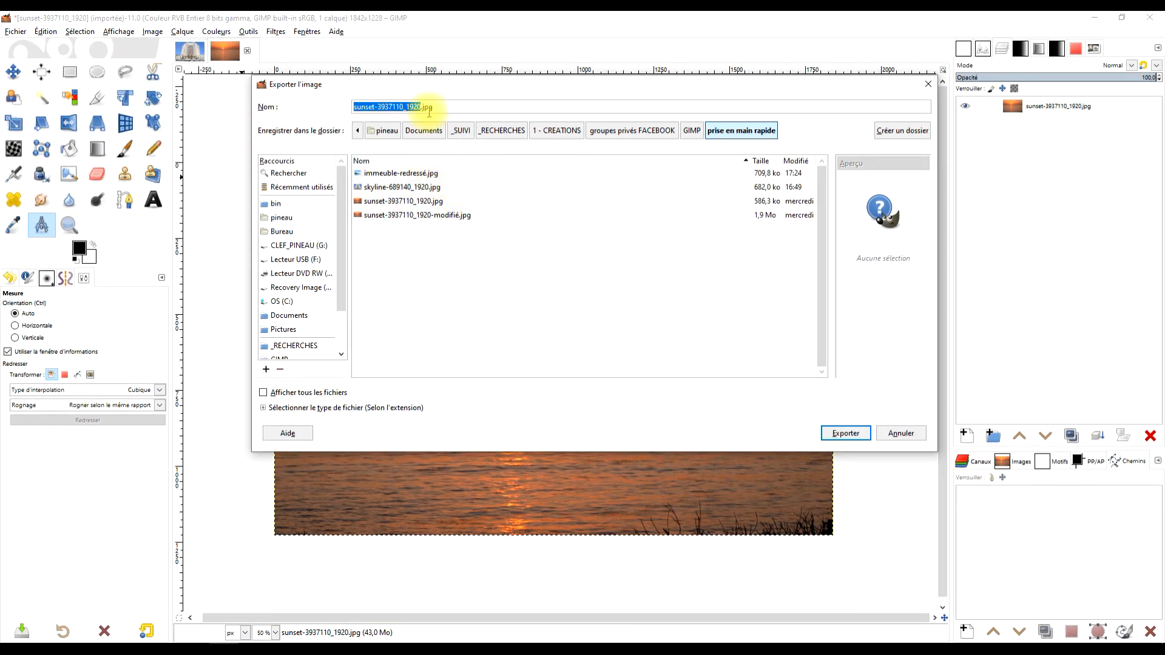
pyautogui.write('horizon-modifié')
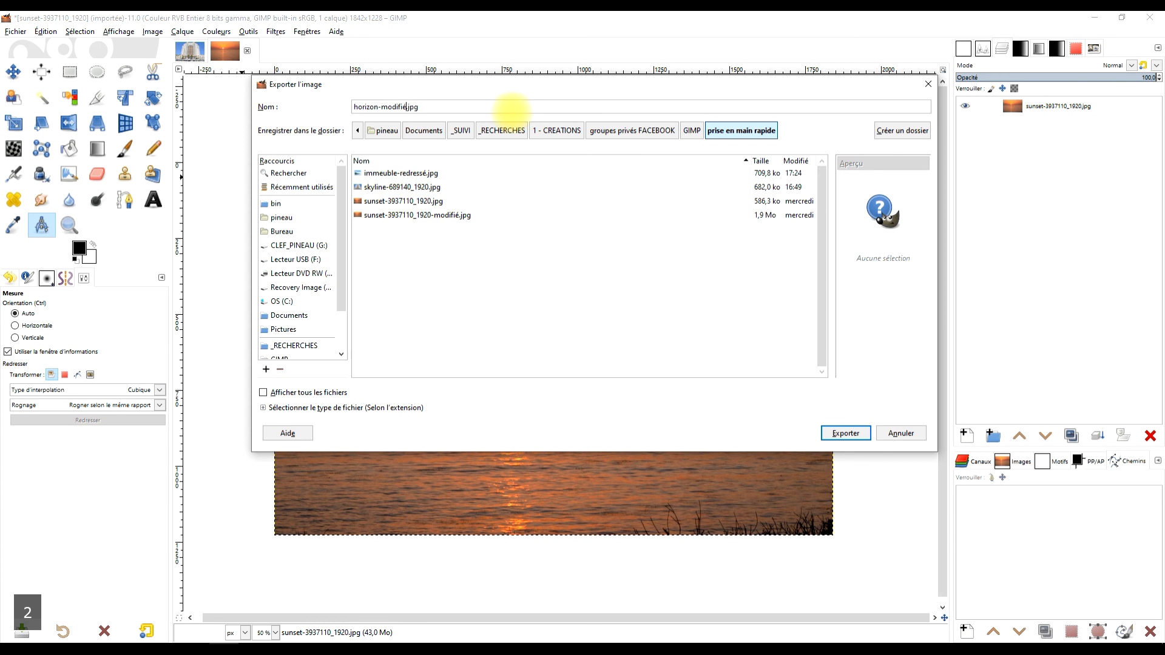
pyautogui.press('Return')
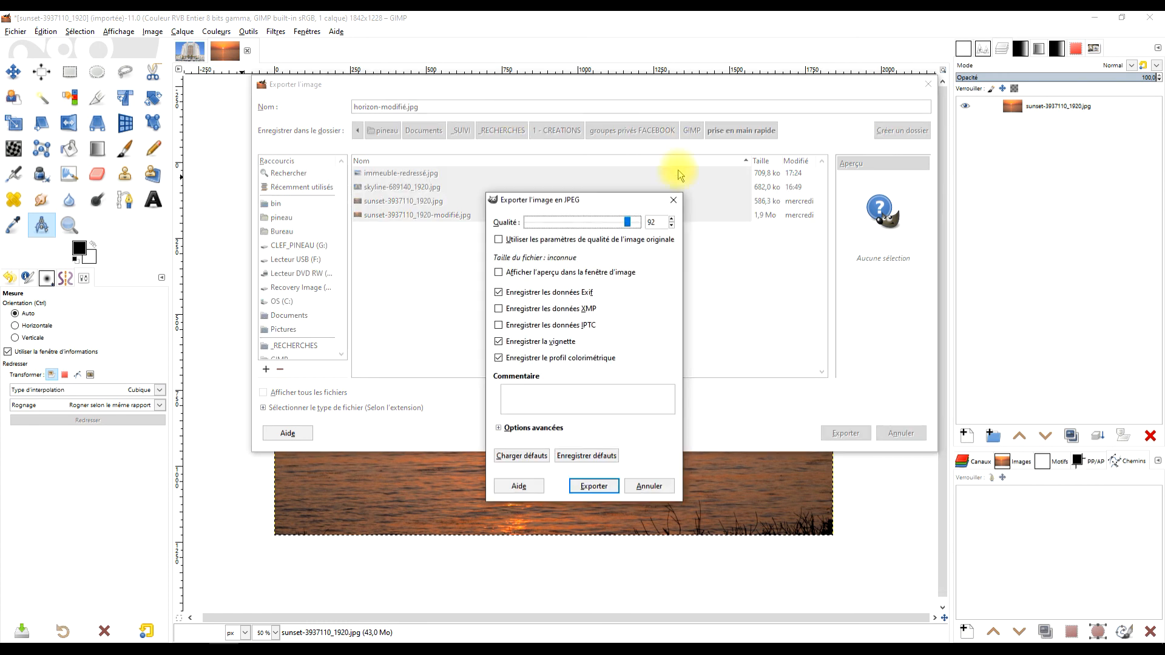
pyautogui.click(595, 486)
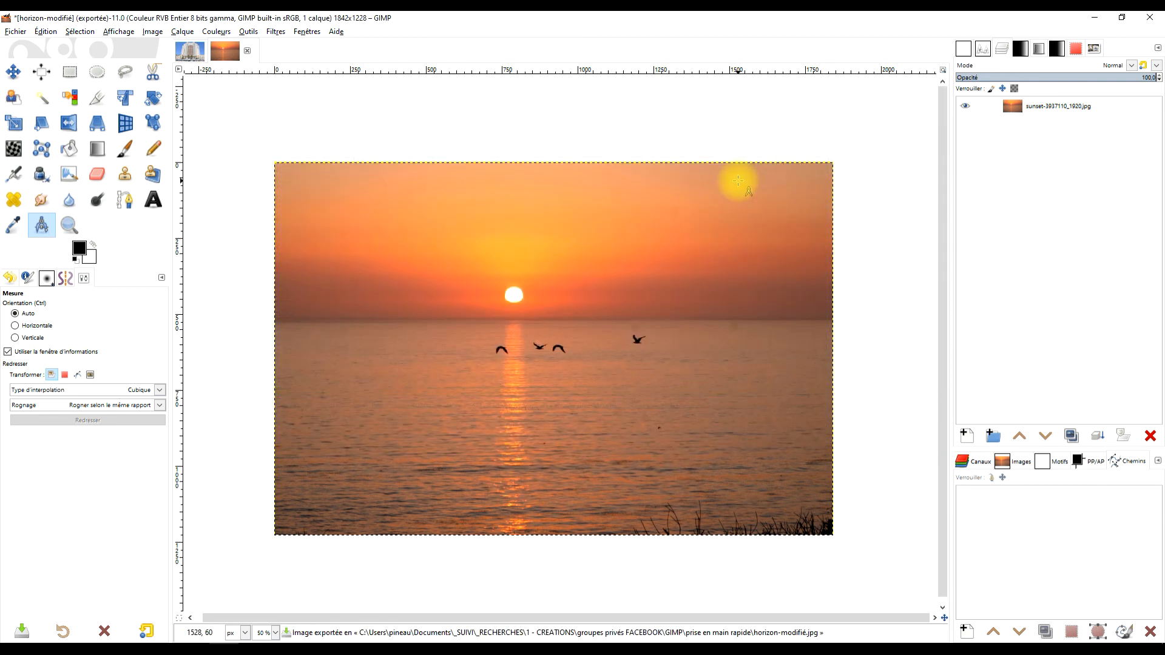
pyautogui.click(199, 54)
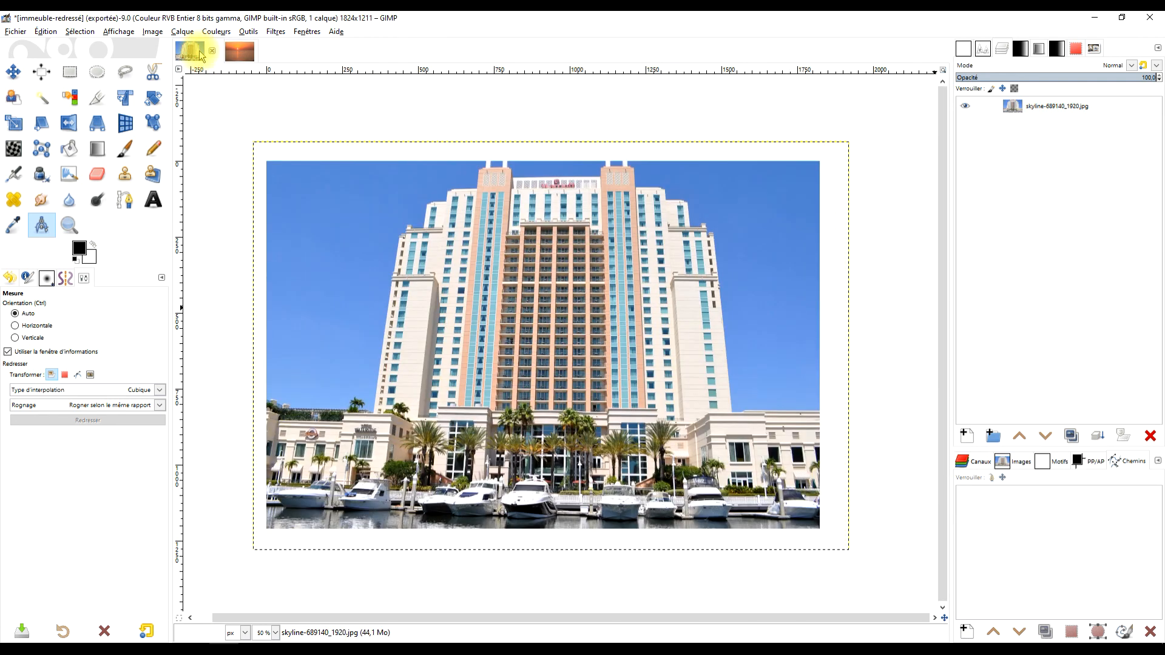
pyautogui.click(234, 54)
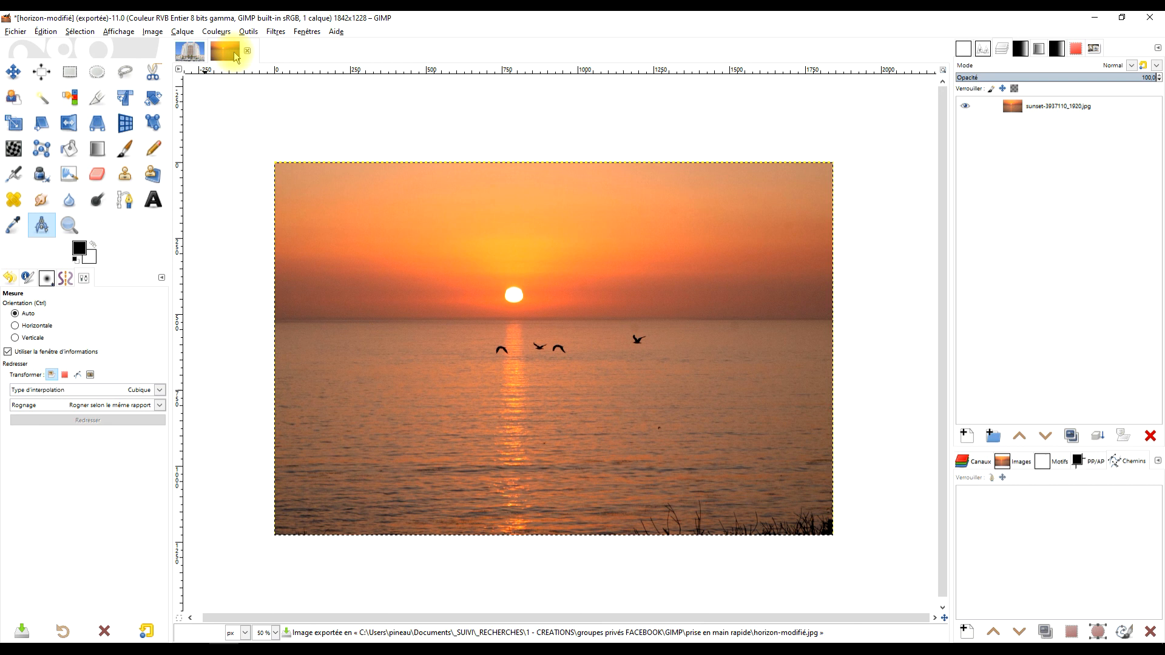